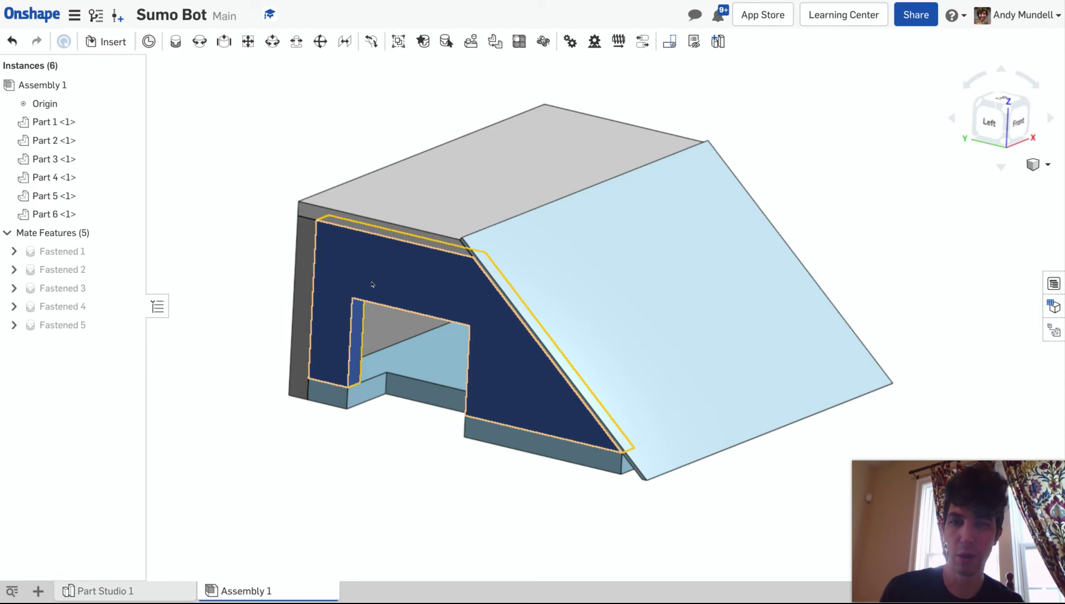
# Hide the near side panel (Part 3), the top panel (Part 5) and the sloped front panel (Part 6) of the assembly
pyautogui.rightClick(424, 279)
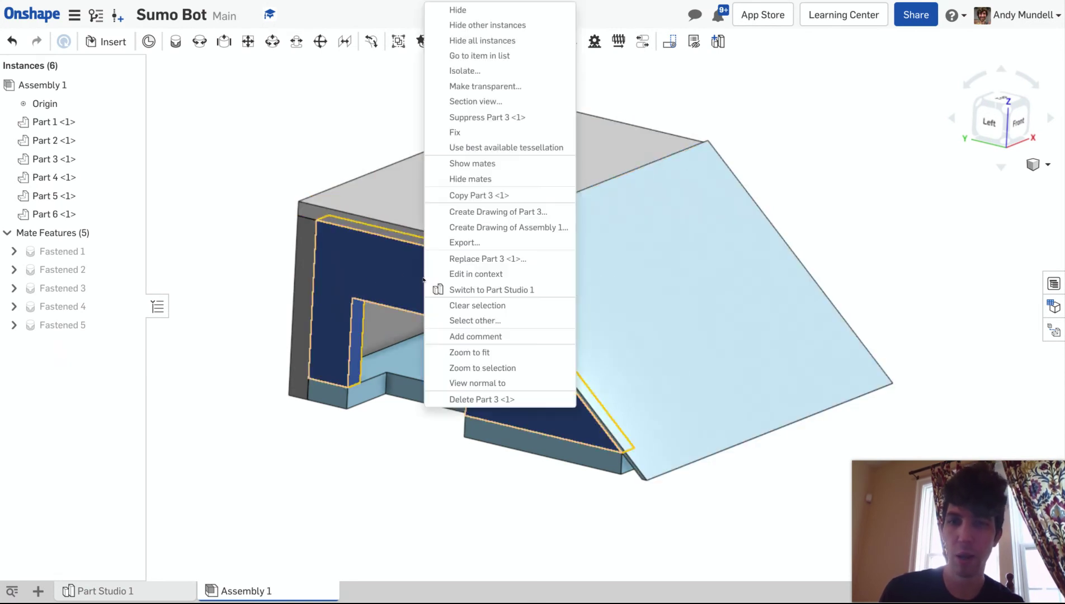
pyautogui.click(459, 10)
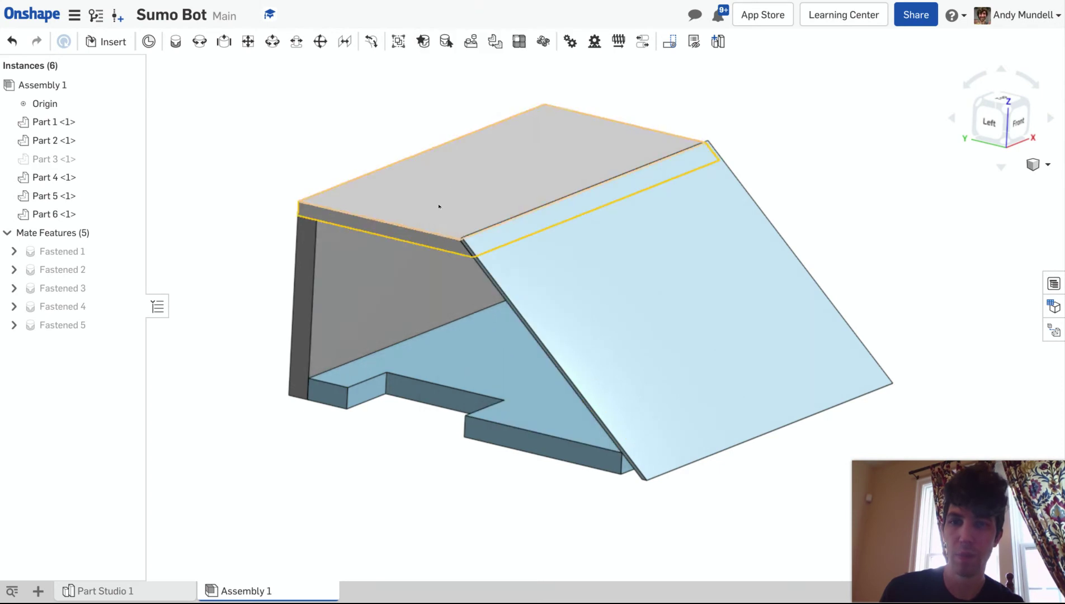
pyautogui.click(496, 181)
pyautogui.rightClick(507, 165)
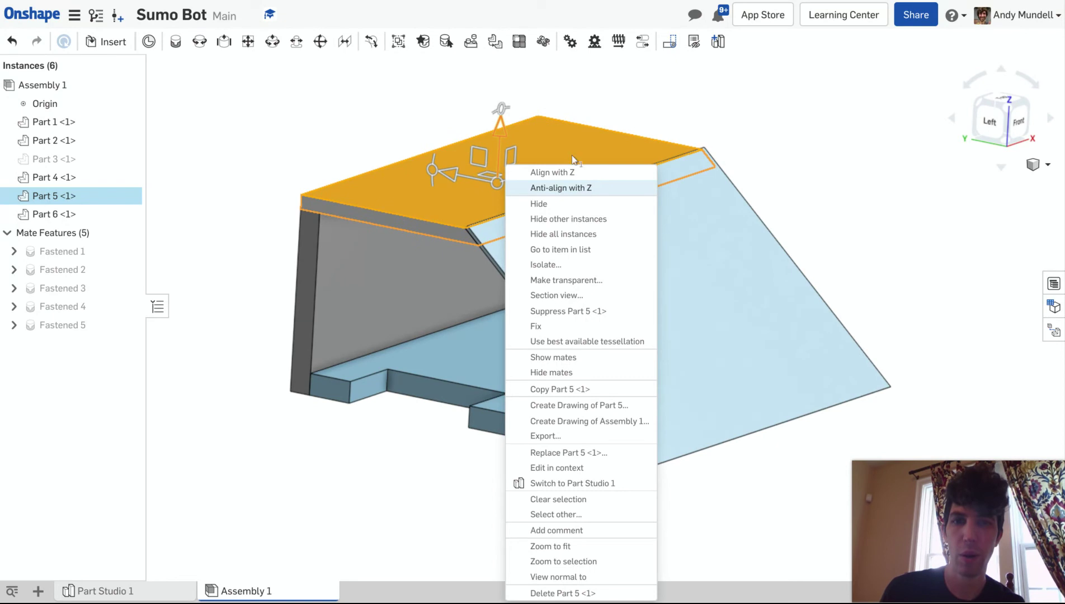
pyautogui.click(562, 206)
pyautogui.click(627, 259)
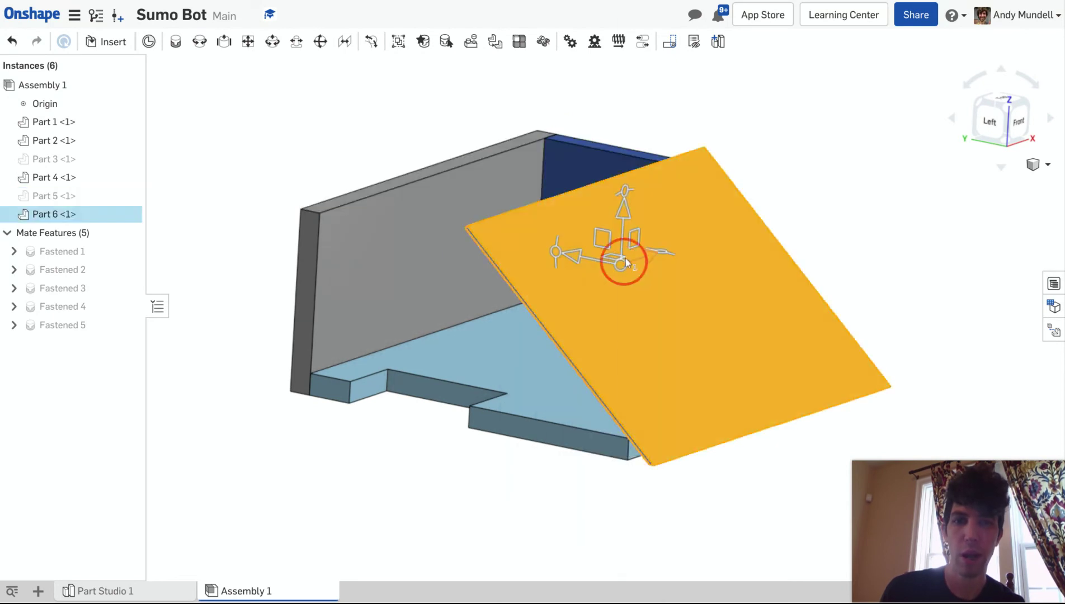
pyautogui.rightClick(626, 259)
pyautogui.click(703, 40)
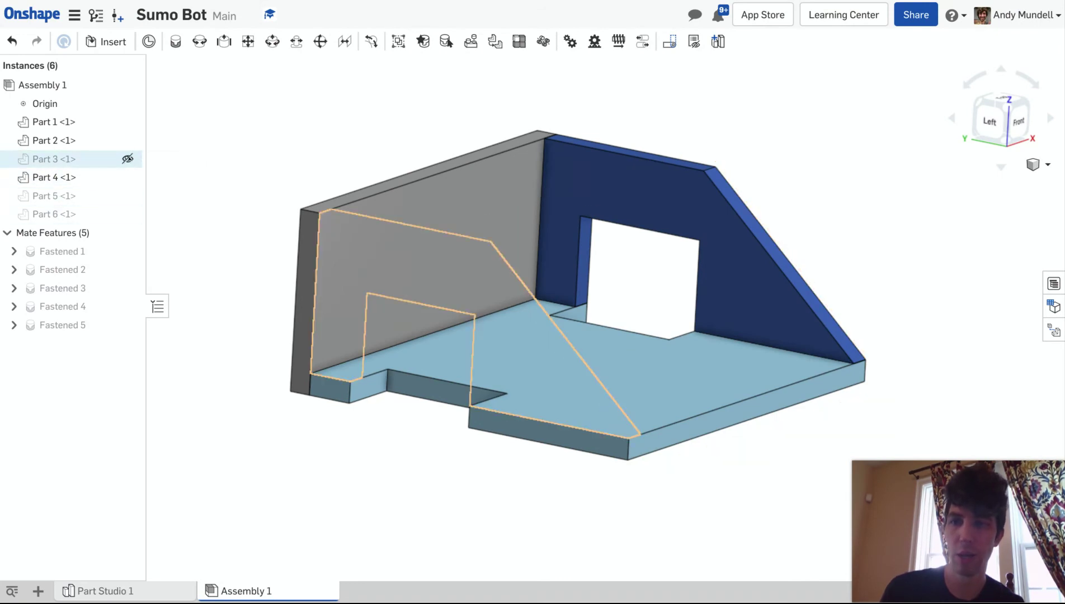
pyautogui.click(127, 160)
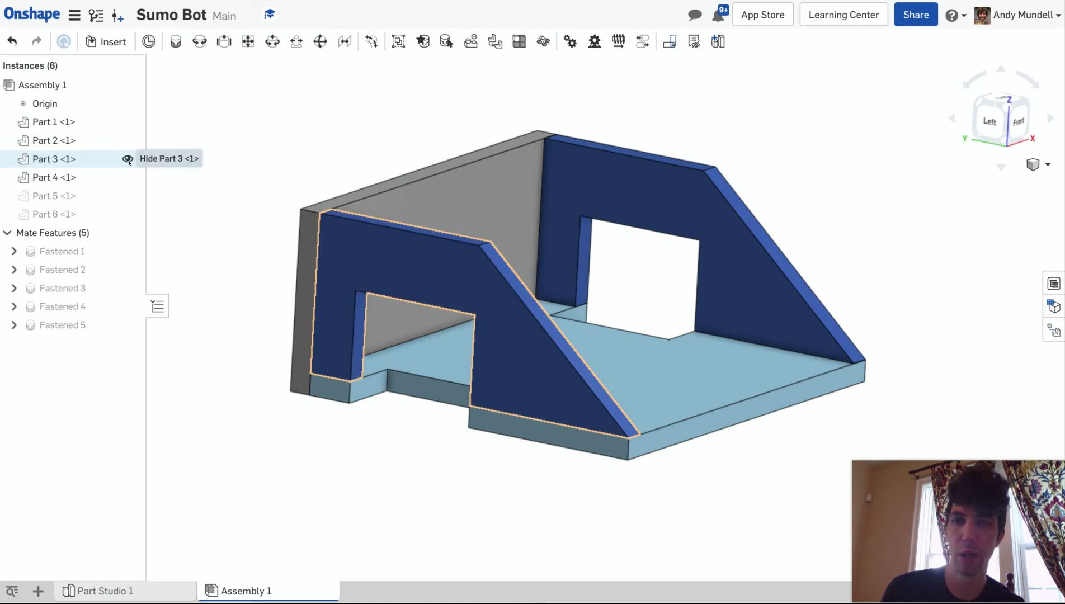
pyautogui.click(127, 159)
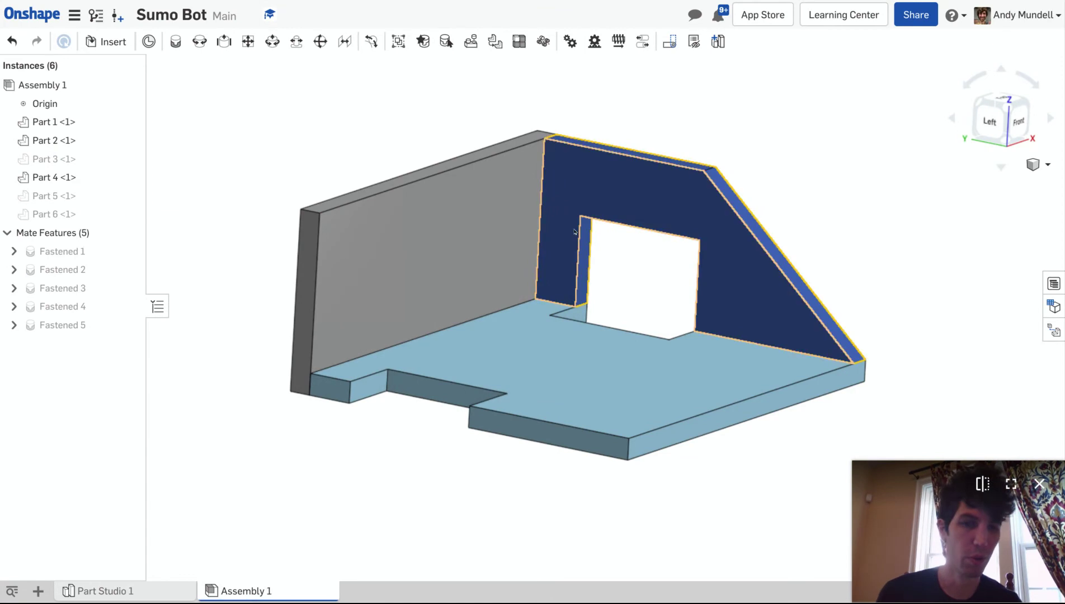
# Start inserting parts from another document, searching public documents for "pphs sumo" and opening PPHS Sumo bots materials
pyautogui.click(106, 43)
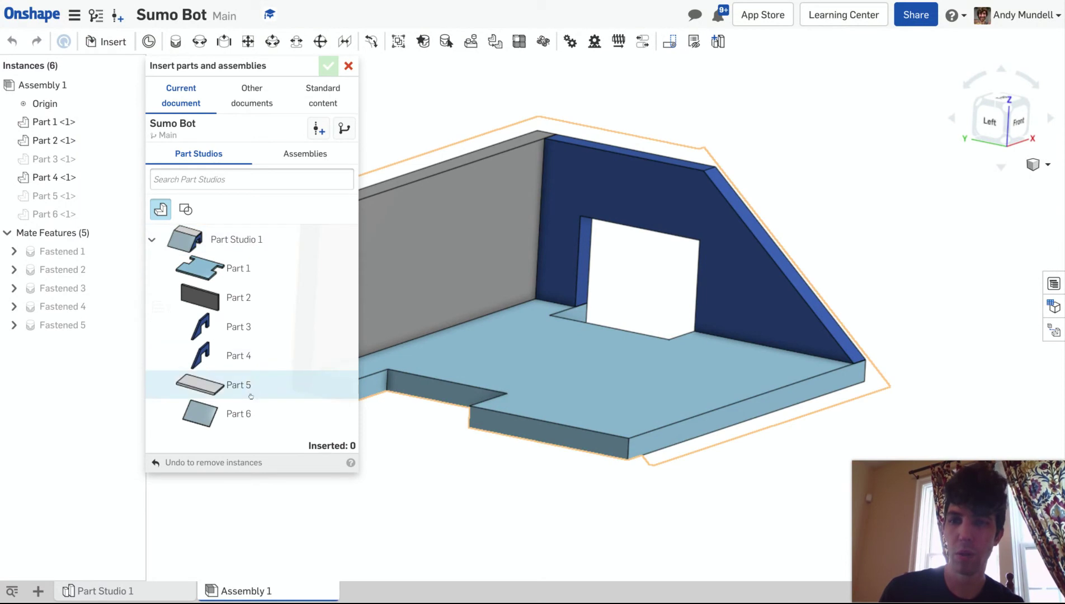
pyautogui.click(258, 94)
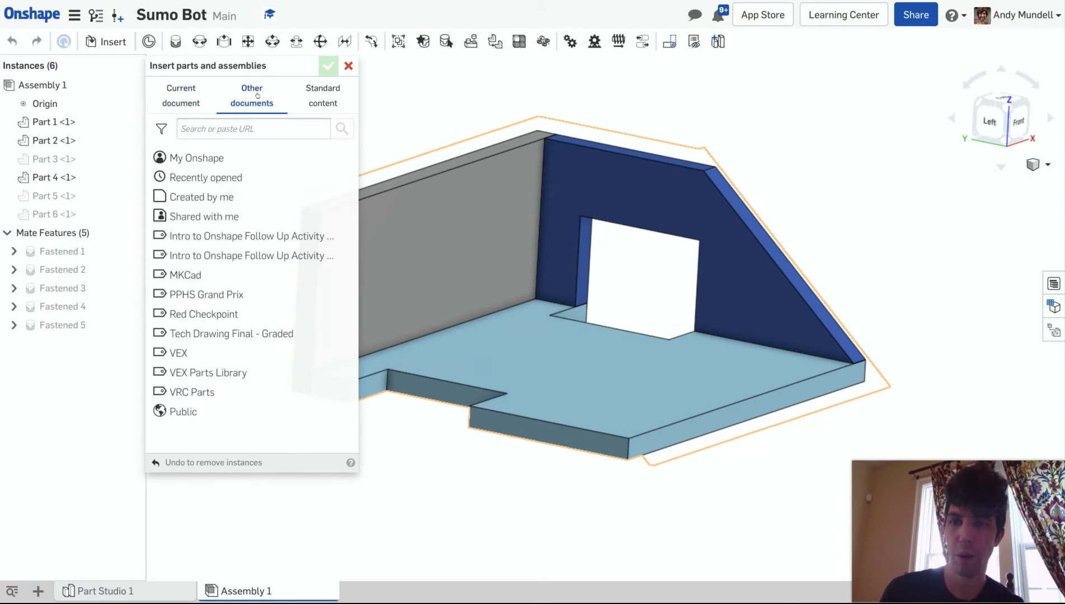
pyautogui.click(179, 413)
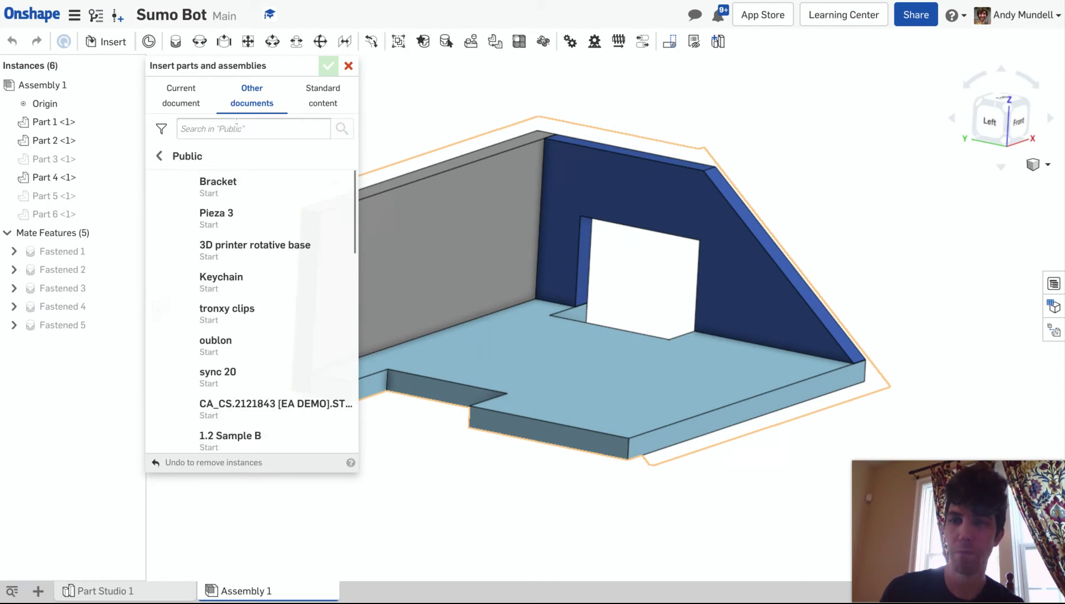
pyautogui.click(233, 128)
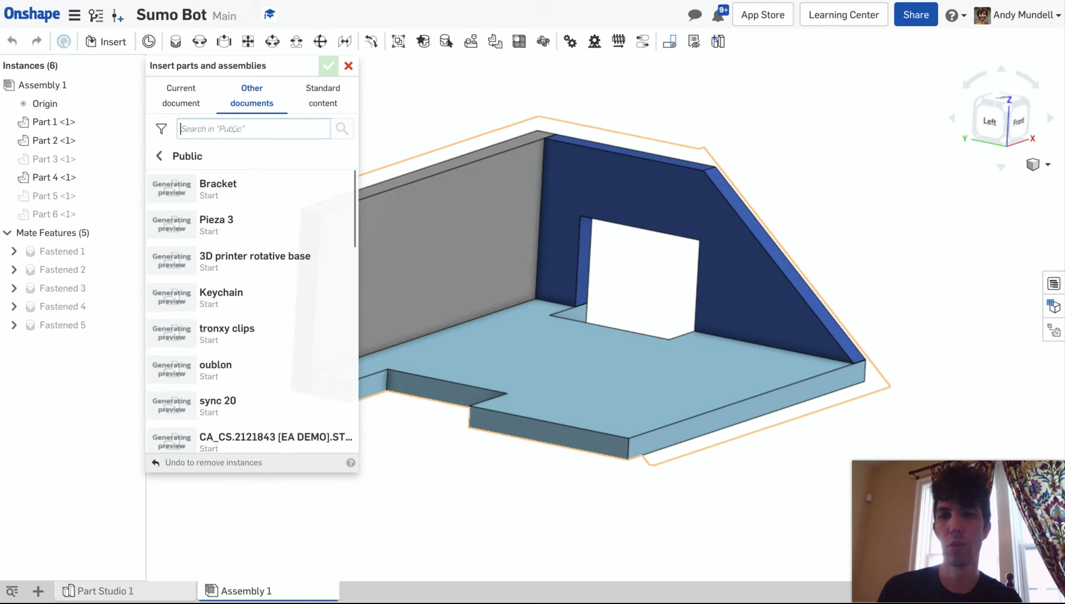
pyautogui.write('pphs sumo')
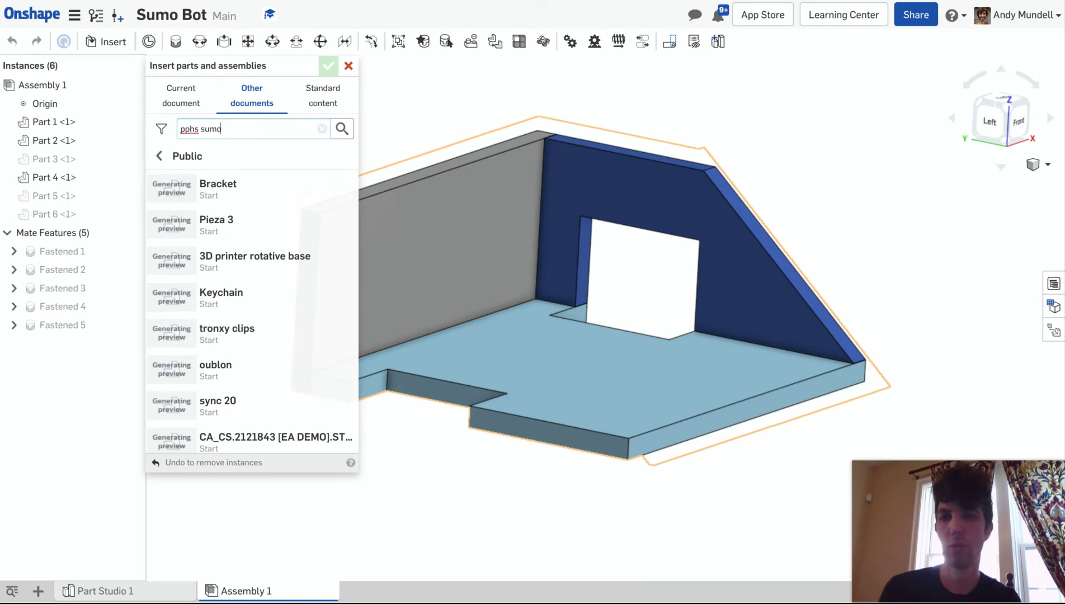
pyautogui.press('Return')
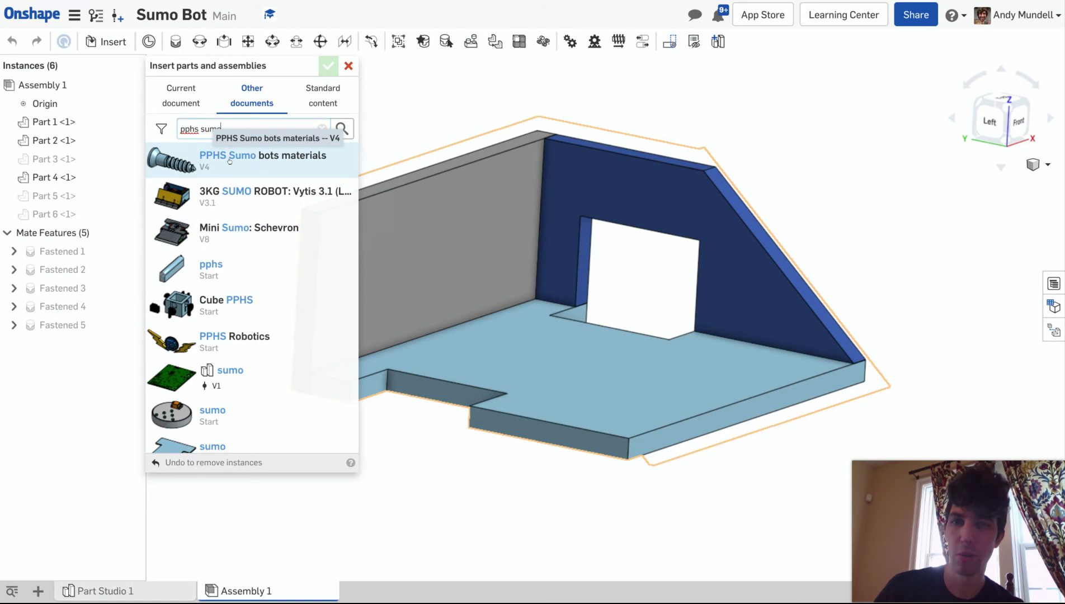
pyautogui.click(230, 161)
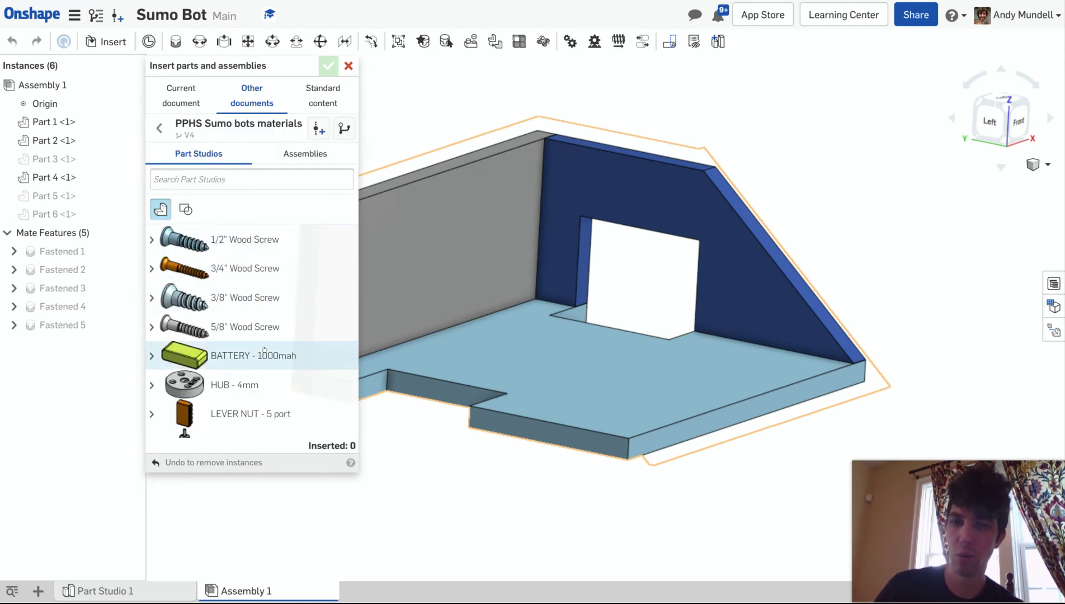
# Insert two Tall Motor Mount parts, placing one beyond the far side panel and one in front of the base plate
pyautogui.scroll(-4, 265, 351)
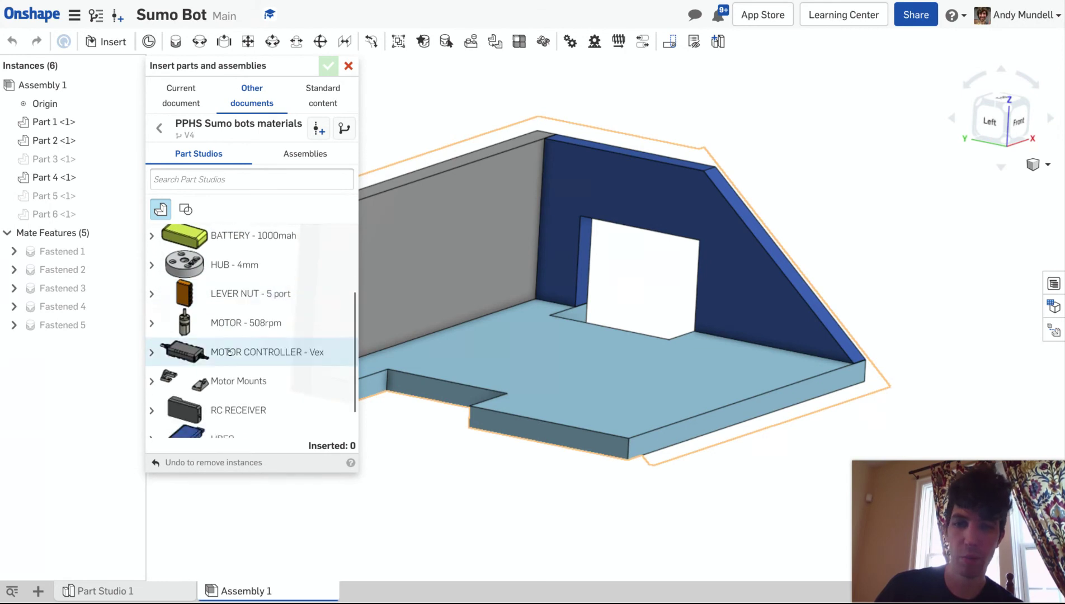
pyautogui.scroll(-2, 230, 352)
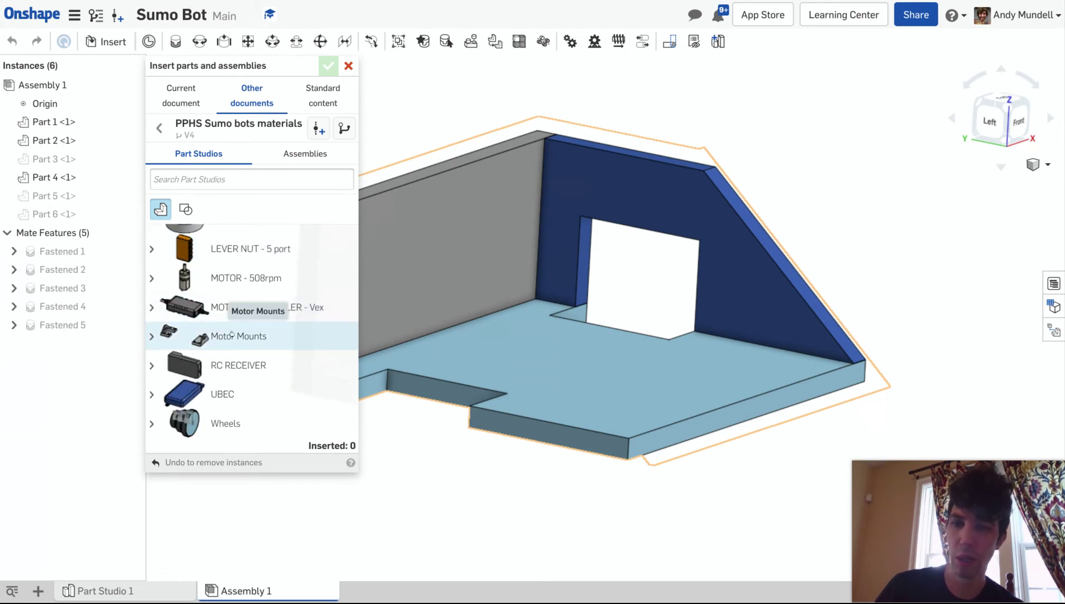
pyautogui.click(151, 337)
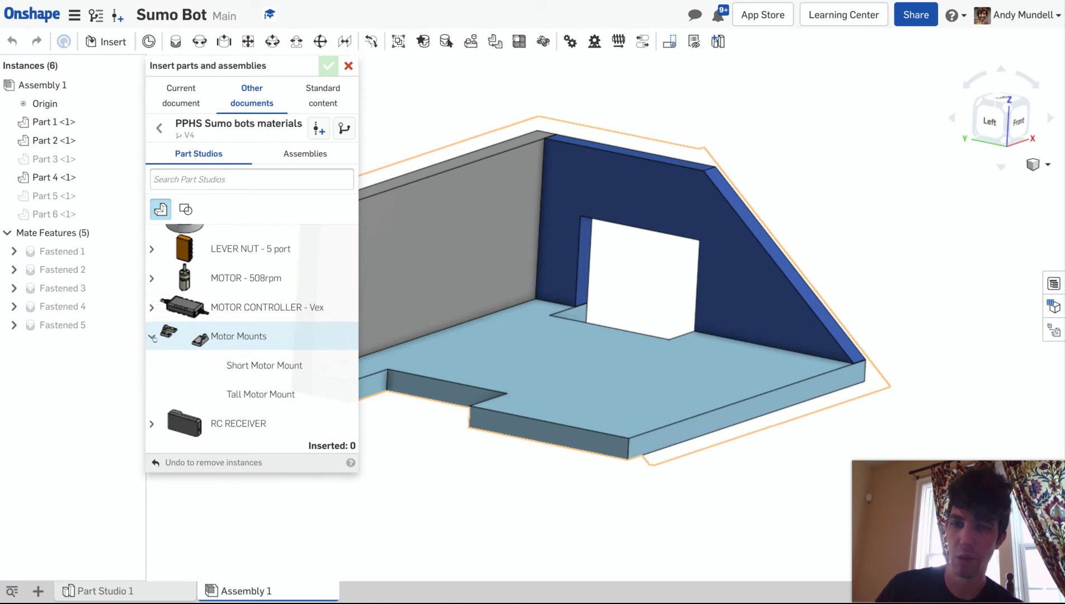
pyautogui.scroll(-1, 194, 347)
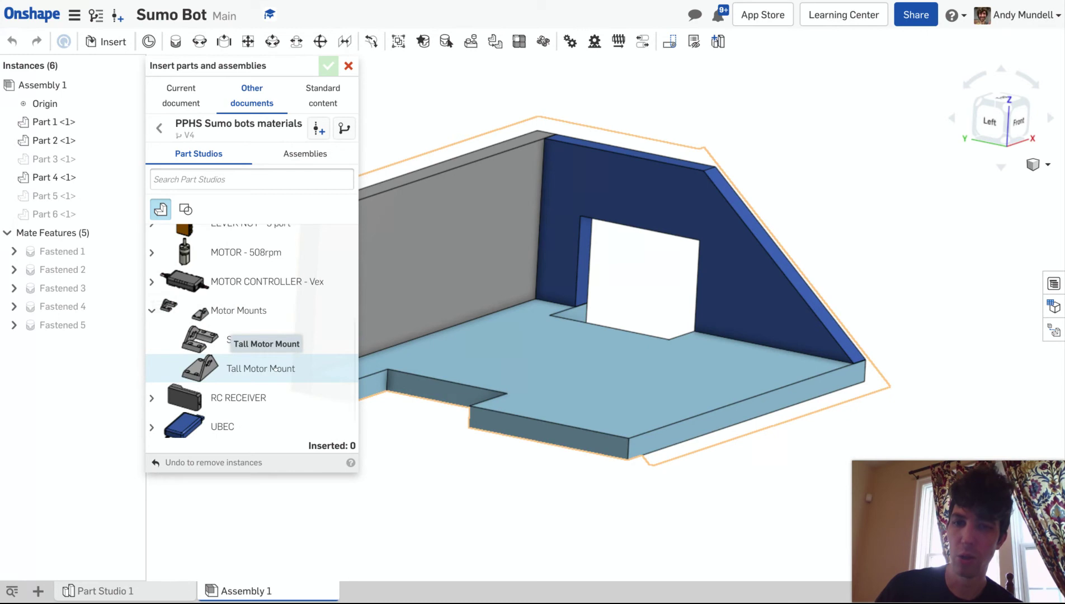
pyautogui.click(279, 368)
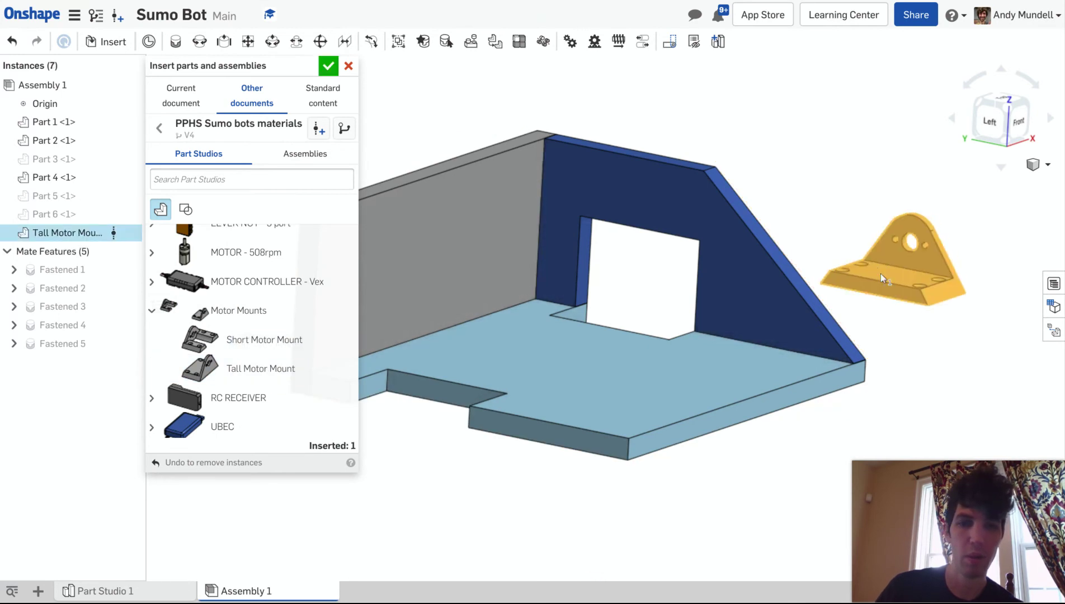
pyautogui.click(878, 277)
pyautogui.click(221, 367)
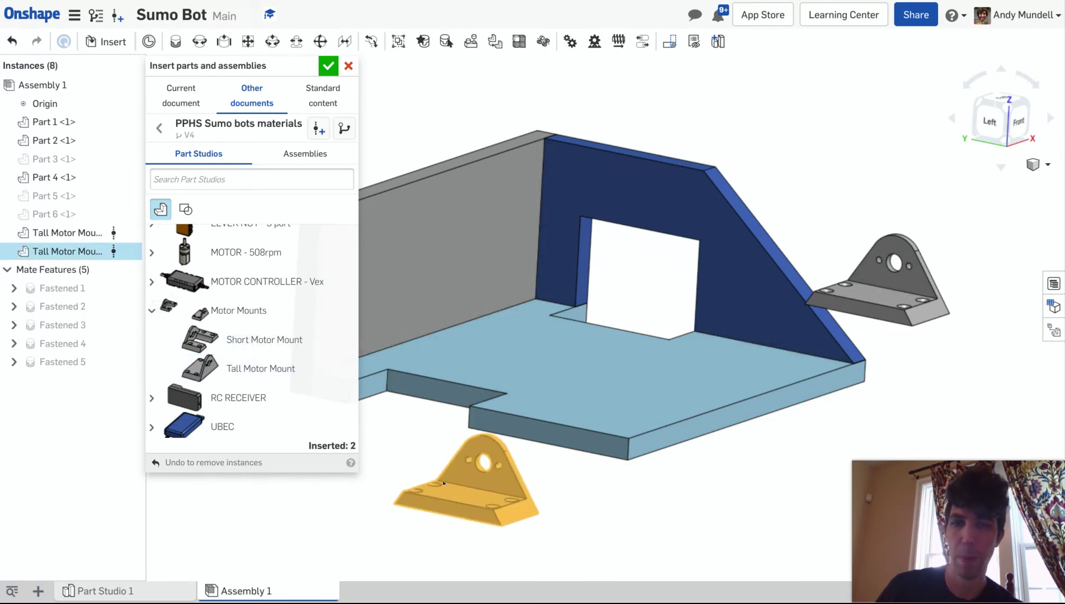
pyautogui.click(468, 475)
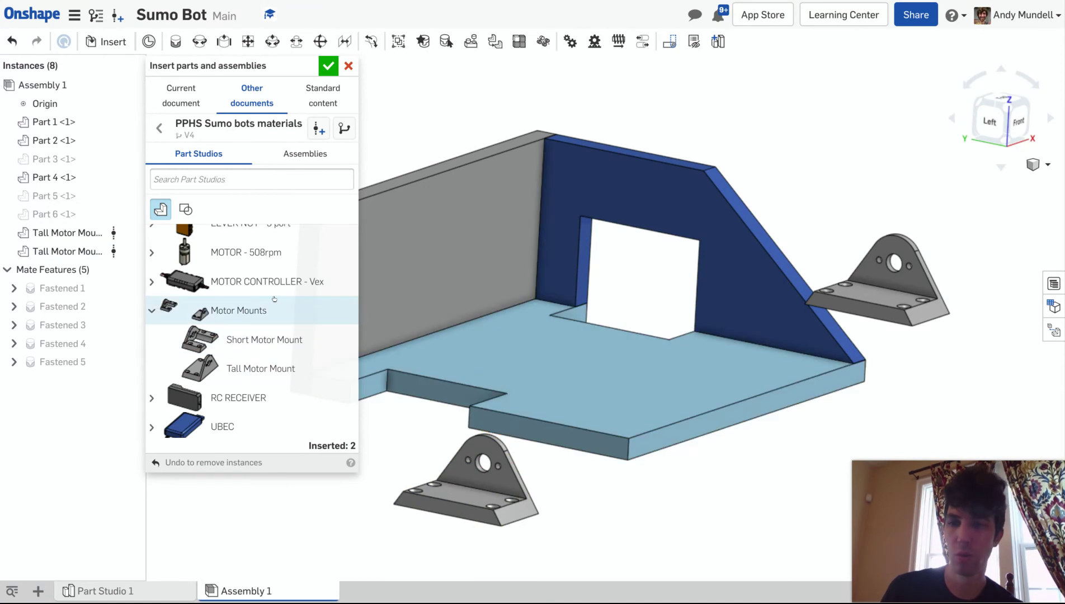
# Insert MOTOR - 508rpm parts above the far motor mount and beside the near one, and finish inserting
pyautogui.scroll(-2, 238, 325)
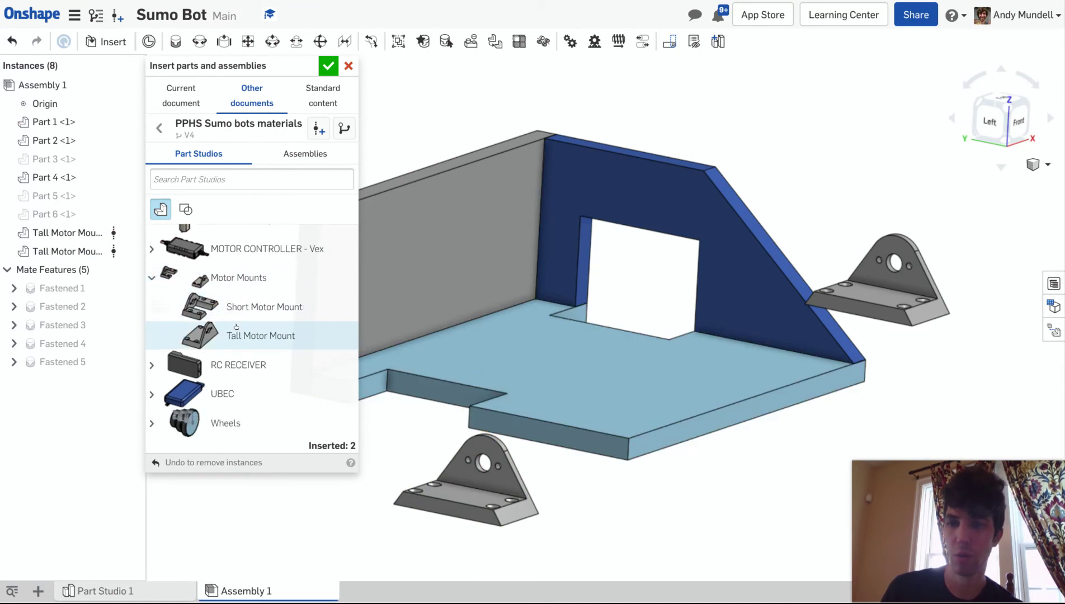
pyautogui.scroll(3, 235, 325)
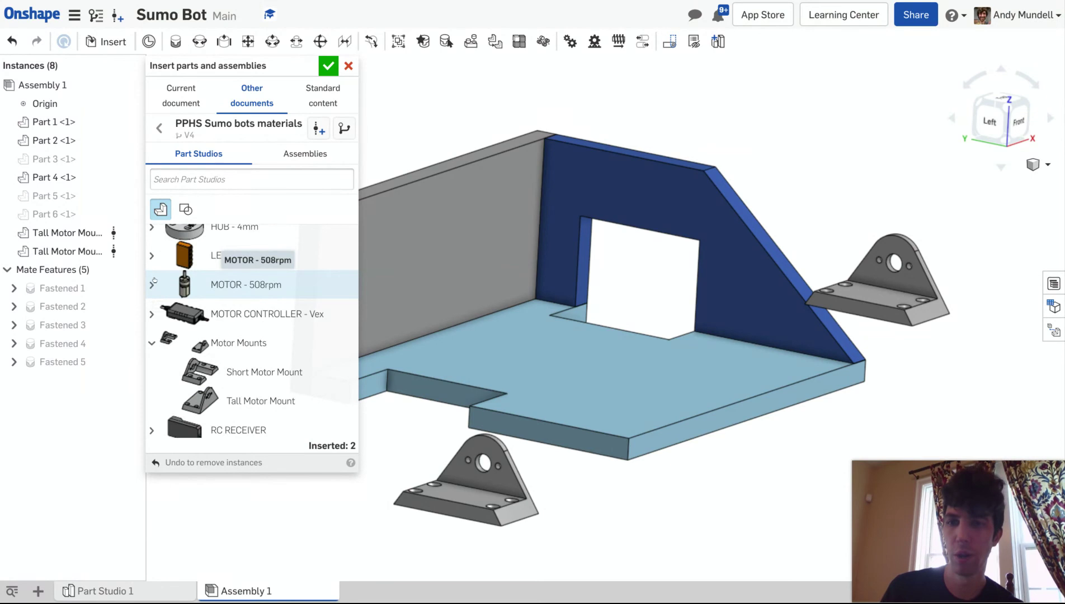
pyautogui.click(152, 285)
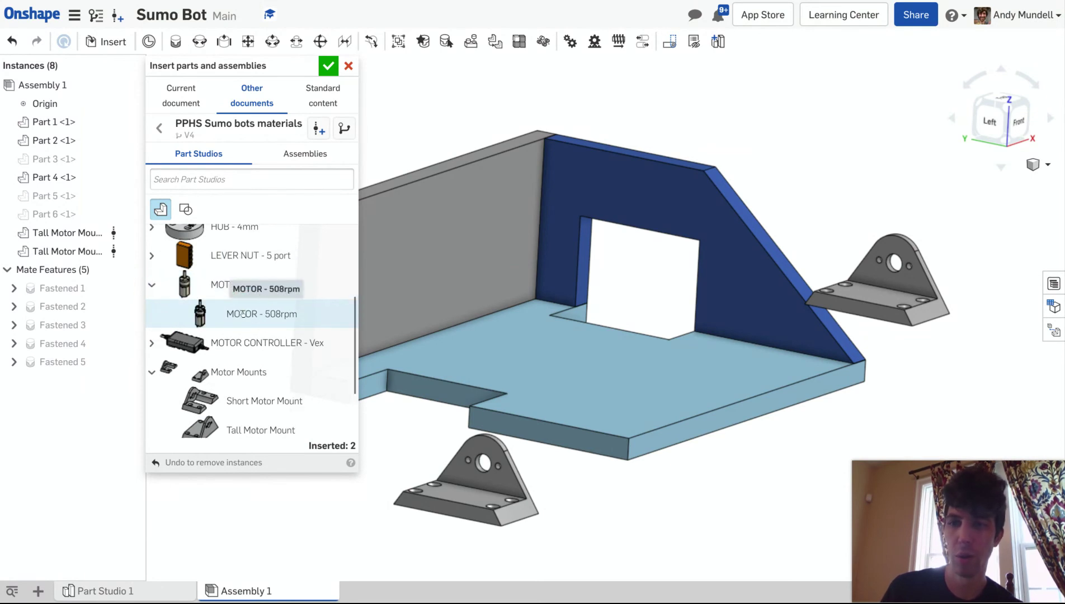
pyautogui.click(274, 319)
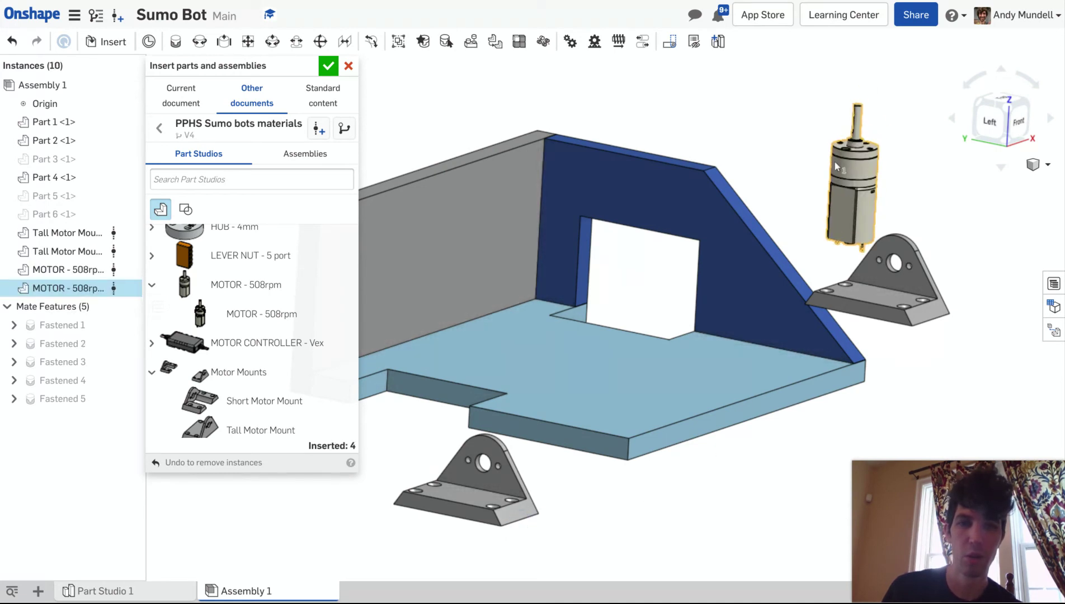
pyautogui.click(829, 161)
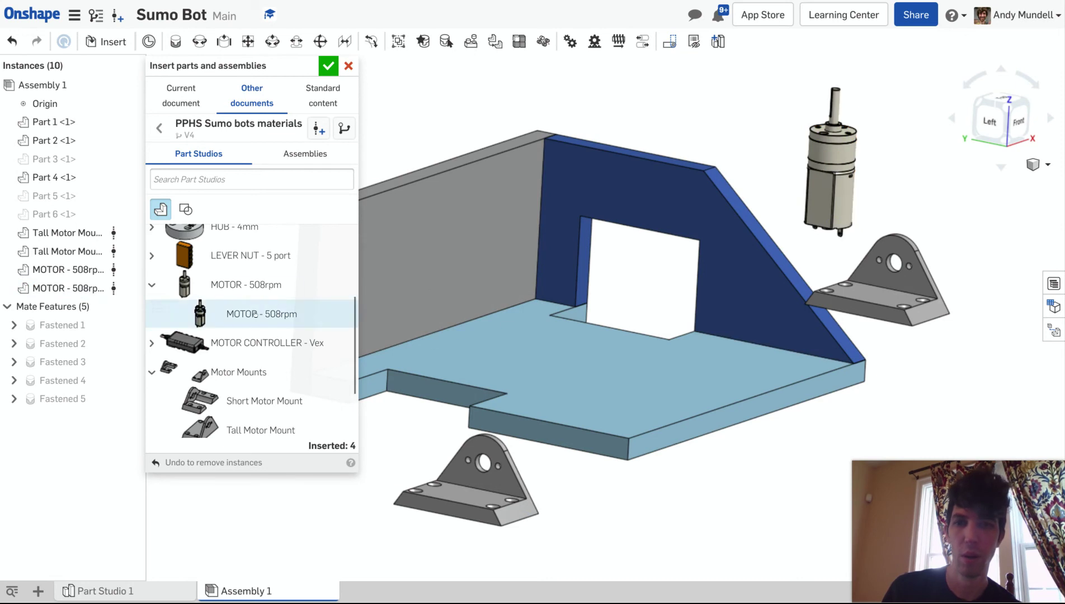
pyautogui.click(280, 314)
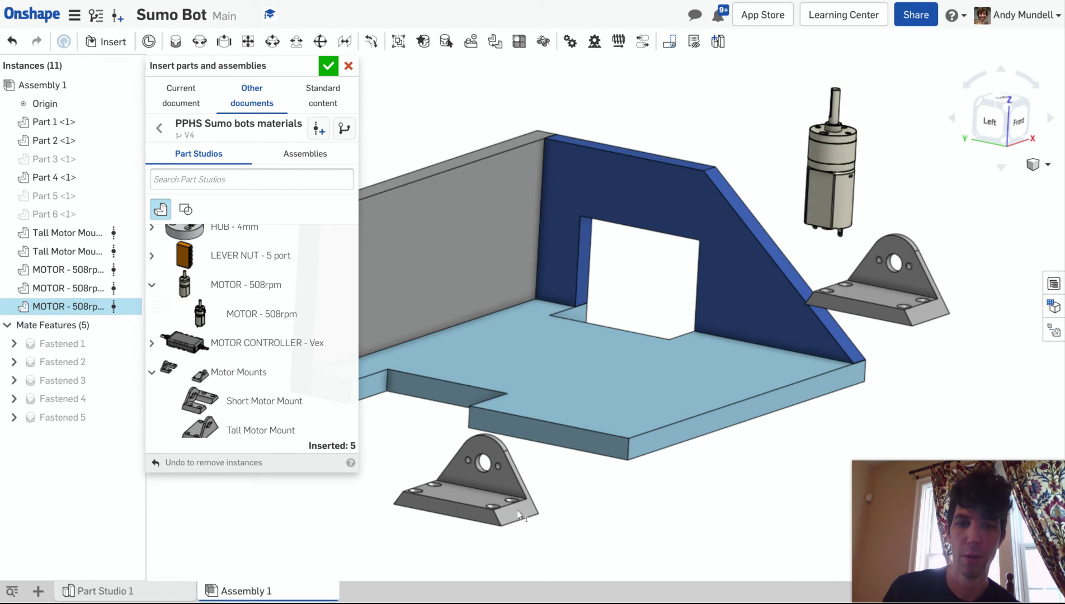
pyautogui.click(610, 498)
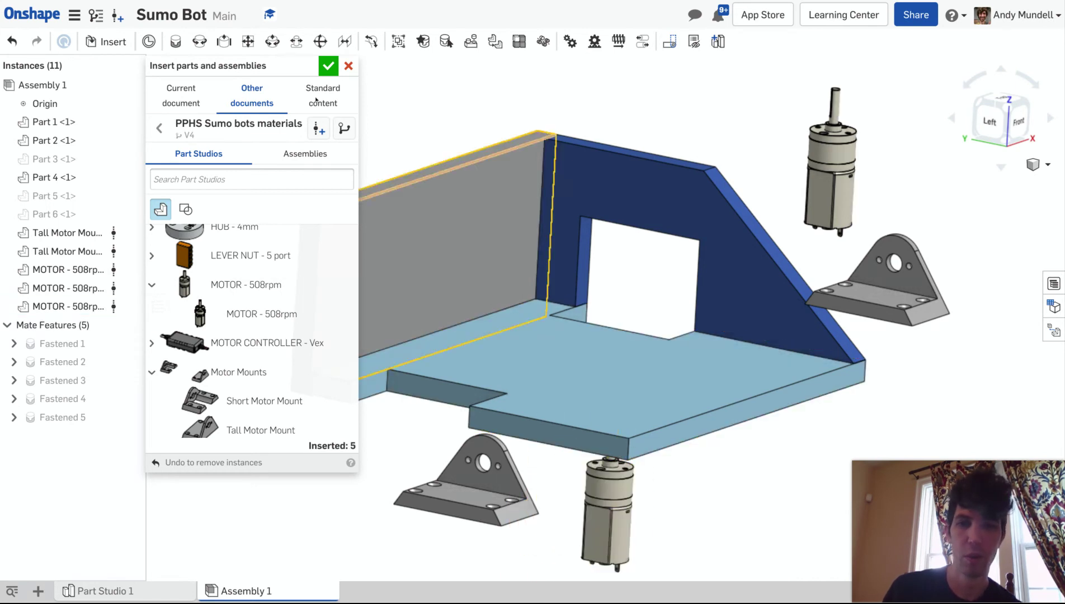
pyautogui.click(328, 66)
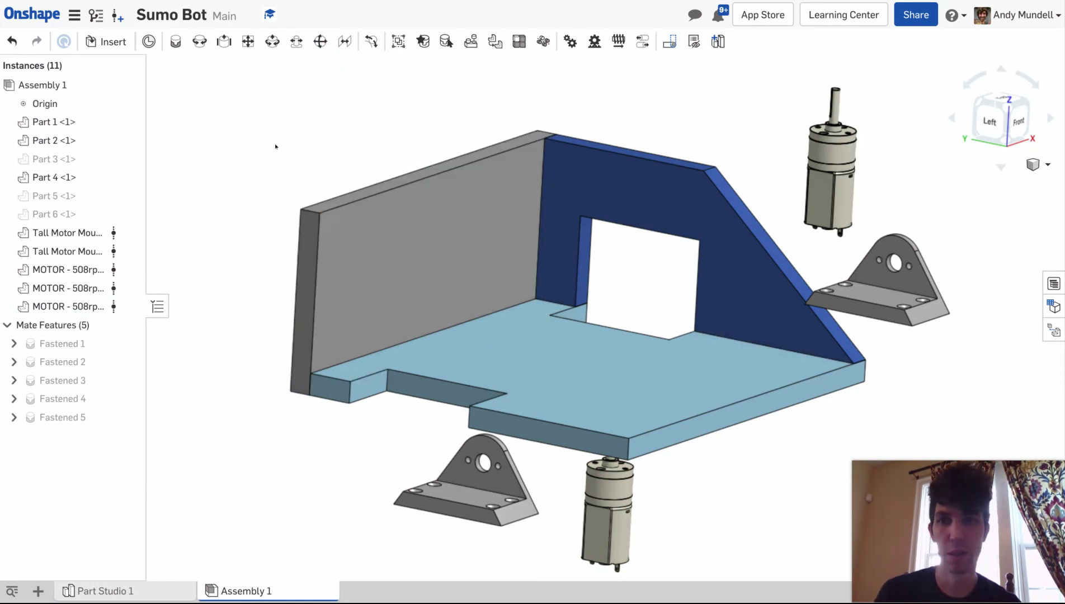
# Fasten the far Tall Motor Mount by its bottom edge midpoint, under the upright, to the inner edge midpoint of the base plate's far wheel cutout
pyautogui.click(174, 42)
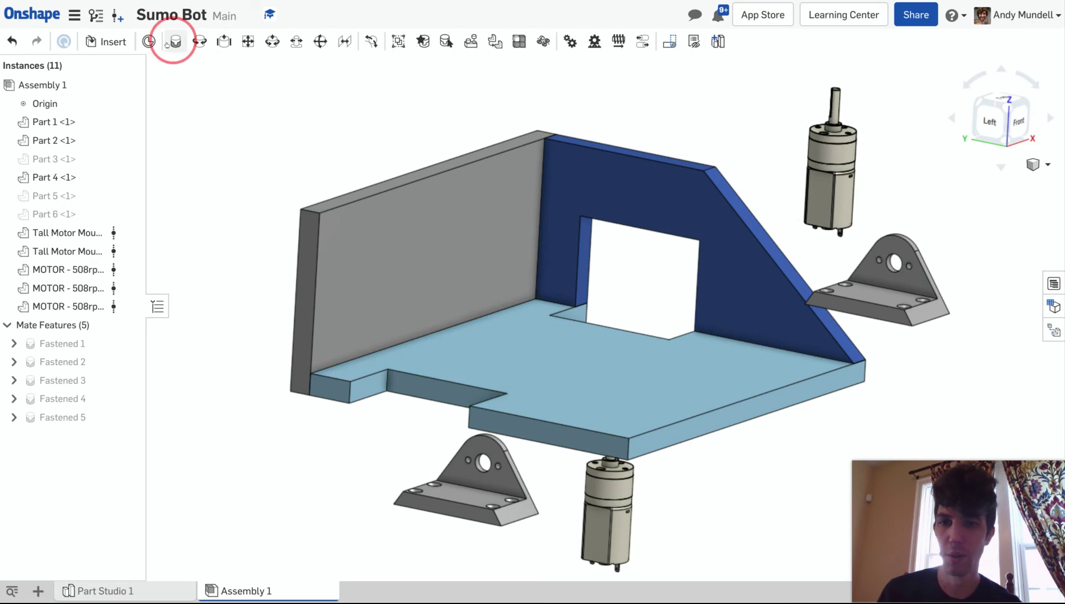
pyautogui.scroll(5, 922, 338)
pyautogui.moveTo(921, 338); pyautogui.dragTo(940, 358, button='right')
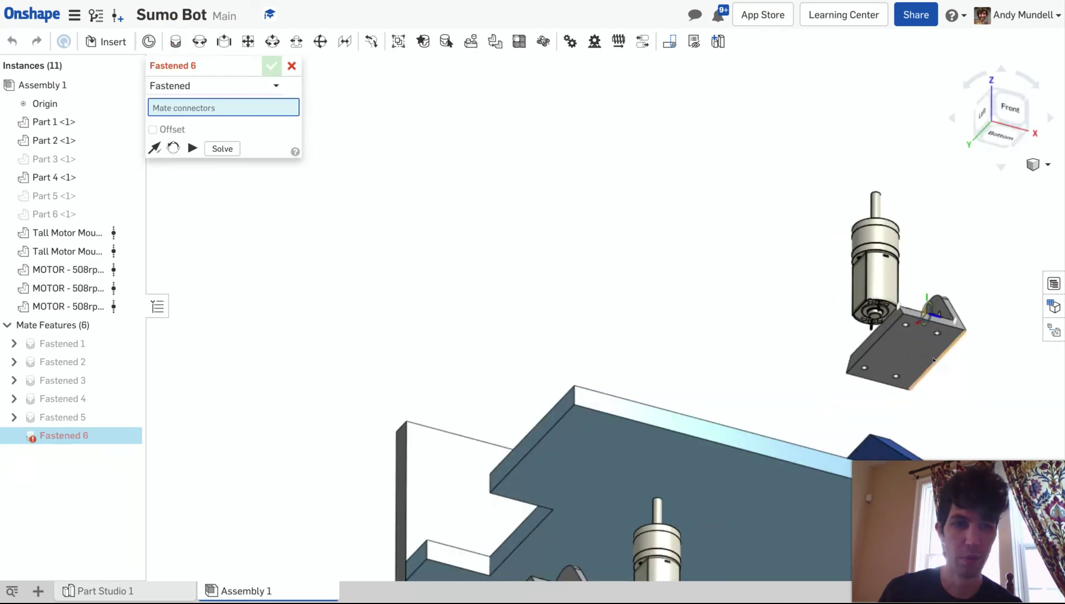
pyautogui.scroll(3, 957, 371)
pyautogui.scroll(1, 958, 374)
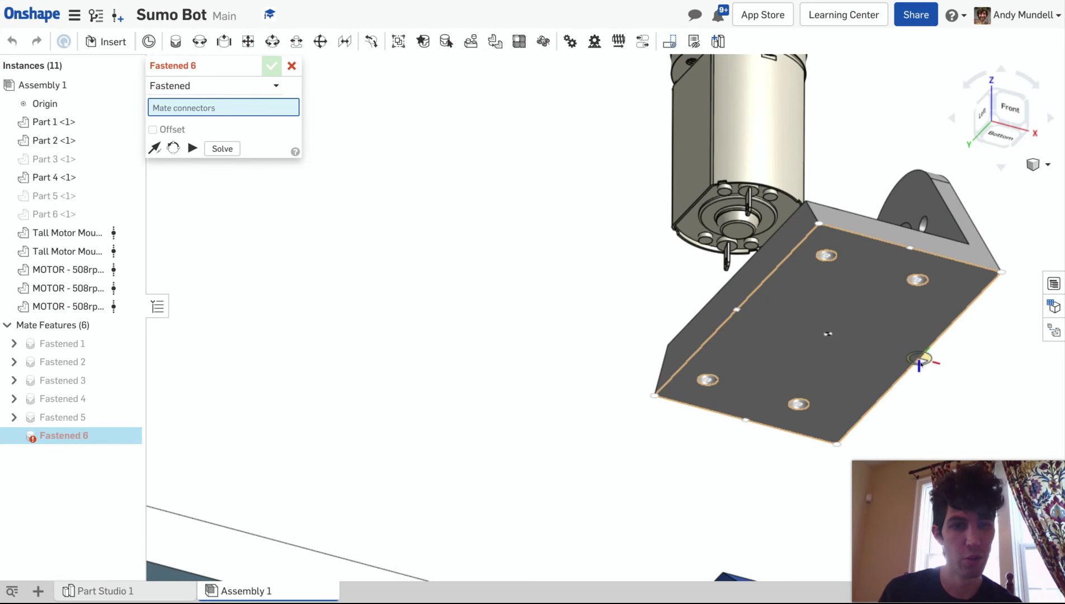
pyautogui.click(922, 364)
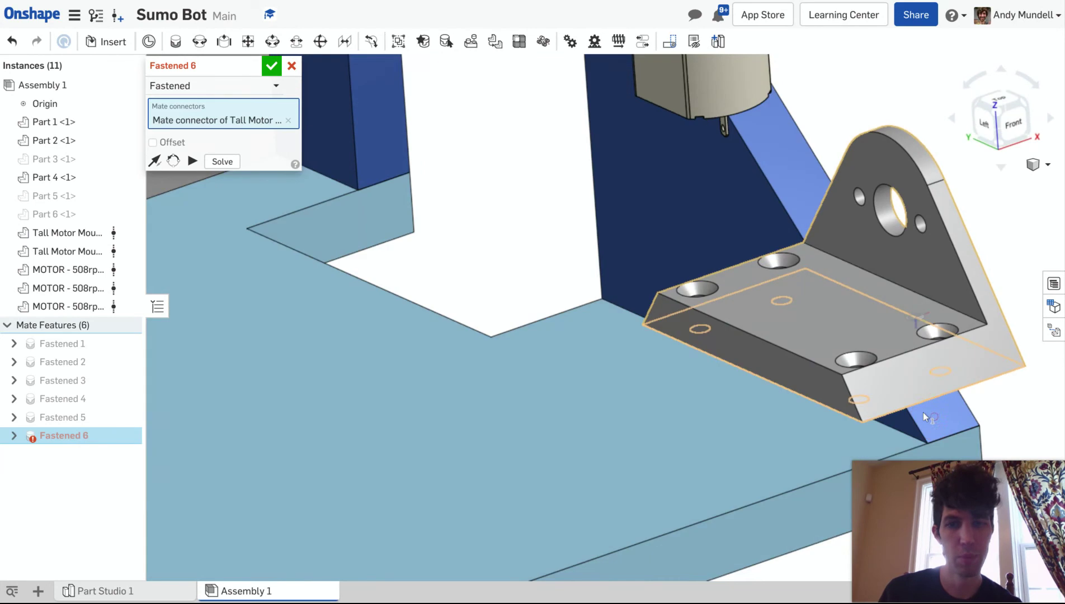
pyautogui.click(374, 284)
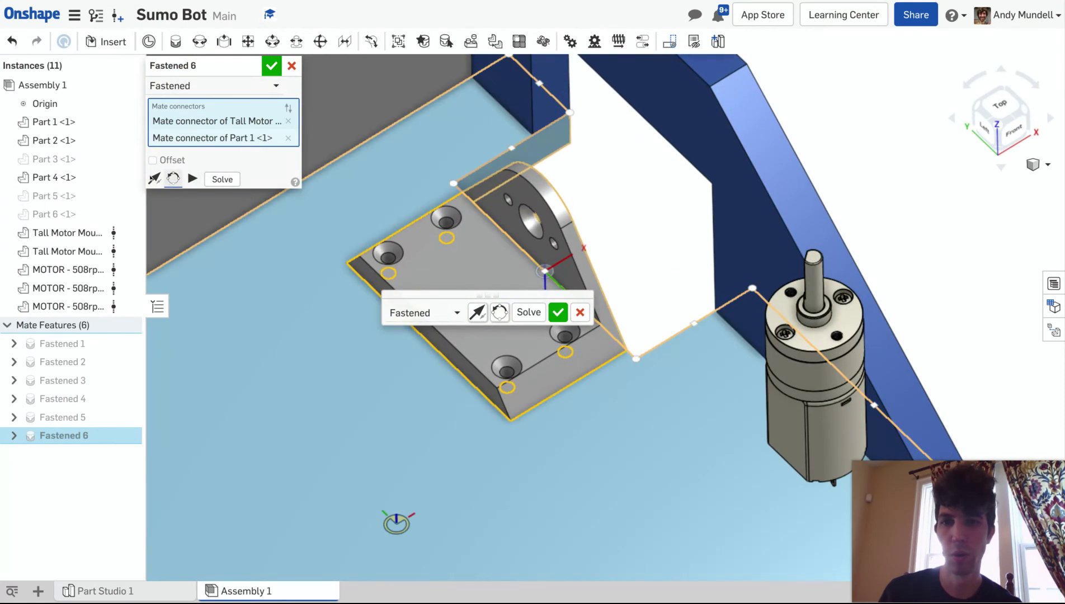
pyautogui.click(271, 65)
pyautogui.moveTo(307, 358); pyautogui.dragTo(595, 179, button='middle')
pyautogui.scroll(-3, 564, 342)
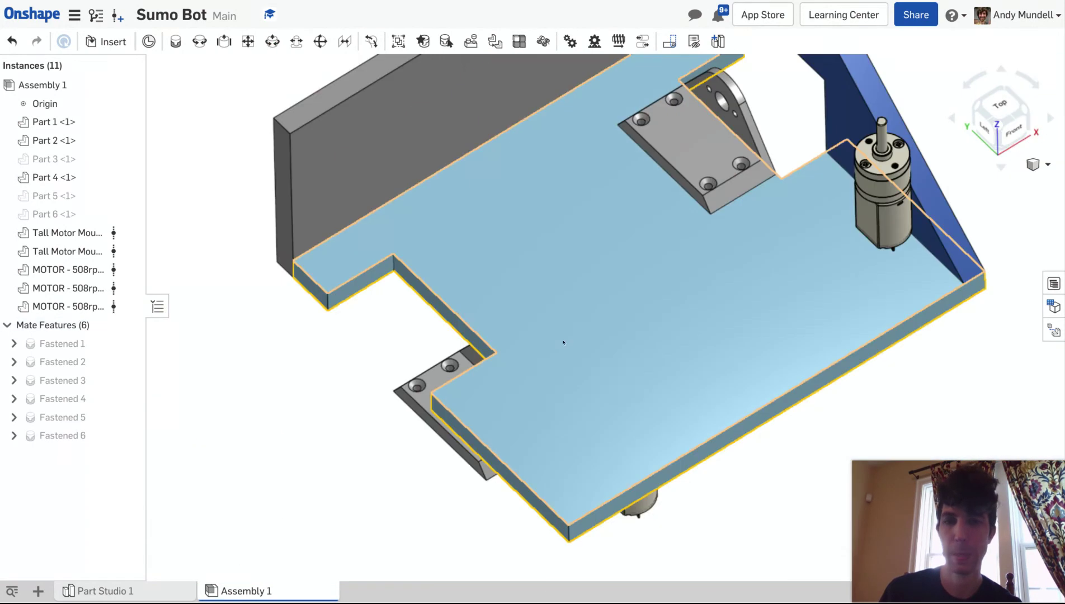
# Fasten the near Tall Motor Mount by its bottom edge midpoint, under the upright, to the inner edge midpoint of the base plate's near wheel cutout
pyautogui.scroll(-3, 560, 352)
pyautogui.moveTo(571, 316); pyautogui.dragTo(609, 264, button='right')
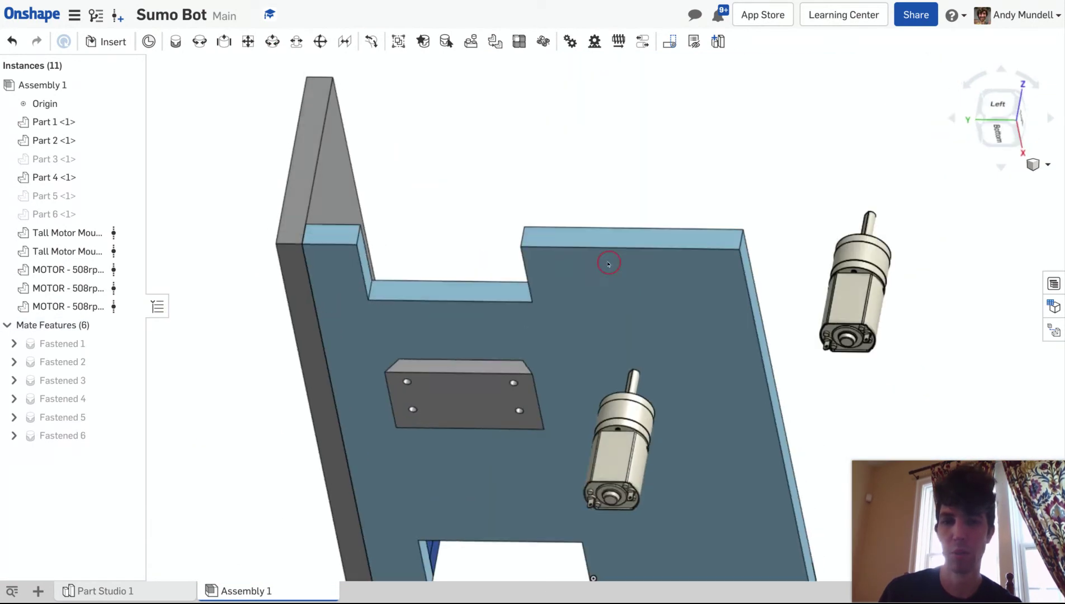
pyautogui.click(174, 41)
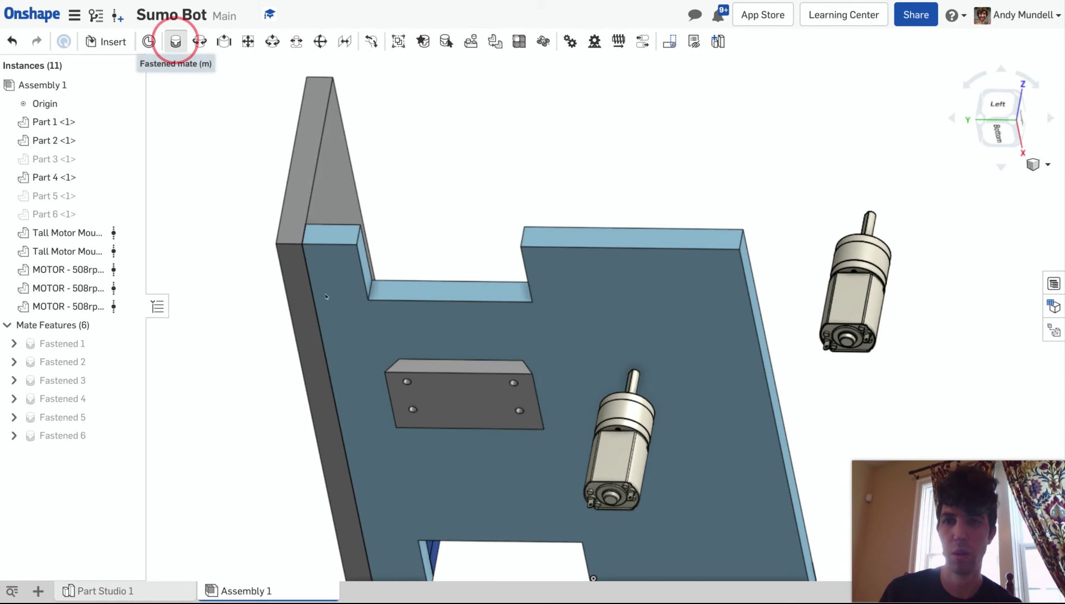
pyautogui.scroll(5, 471, 406)
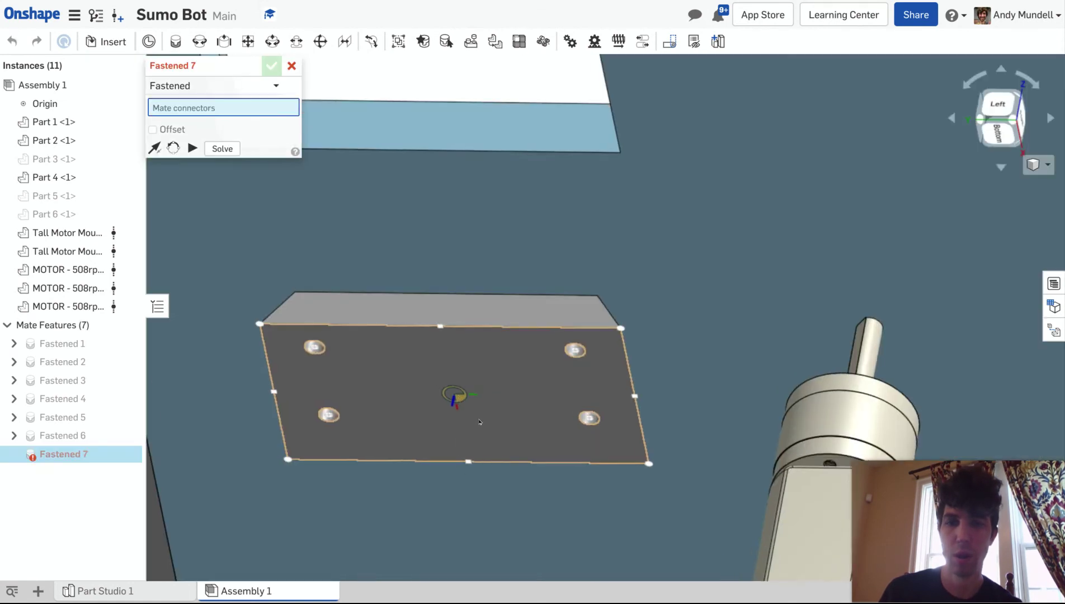
pyautogui.click(466, 454)
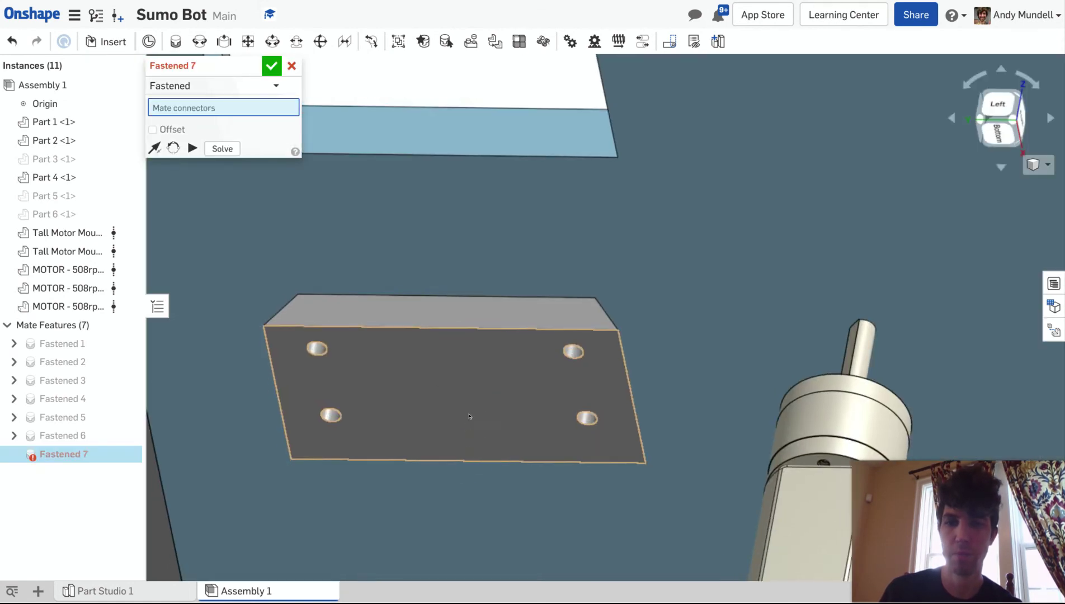
pyautogui.scroll(-5, 473, 405)
pyautogui.moveTo(473, 405); pyautogui.dragTo(478, 240, button='right')
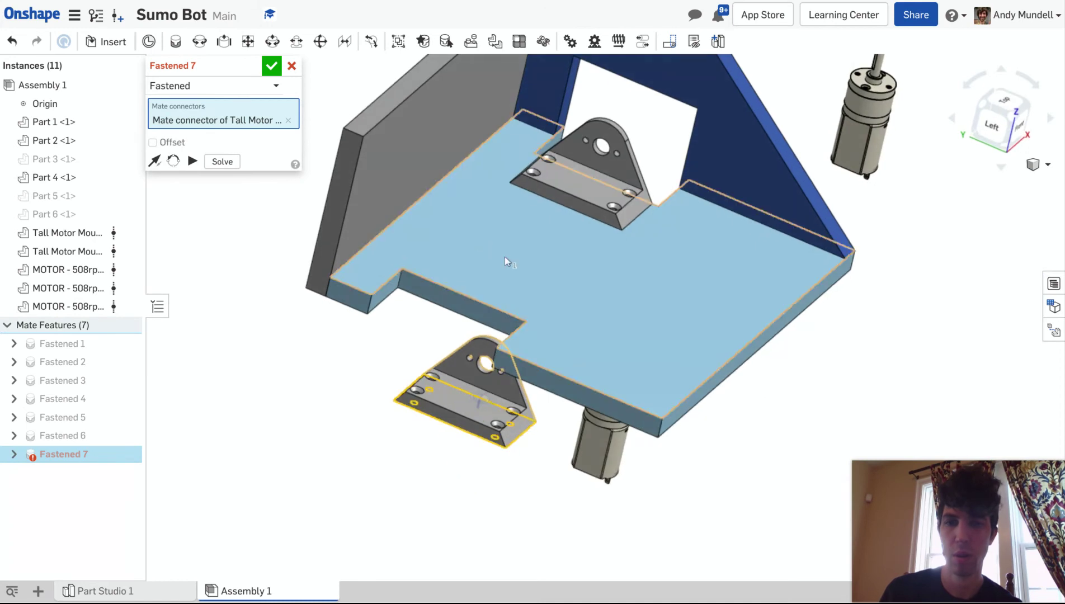
pyautogui.click(470, 294)
pyautogui.moveTo(454, 407); pyautogui.dragTo(395, 392, button='right')
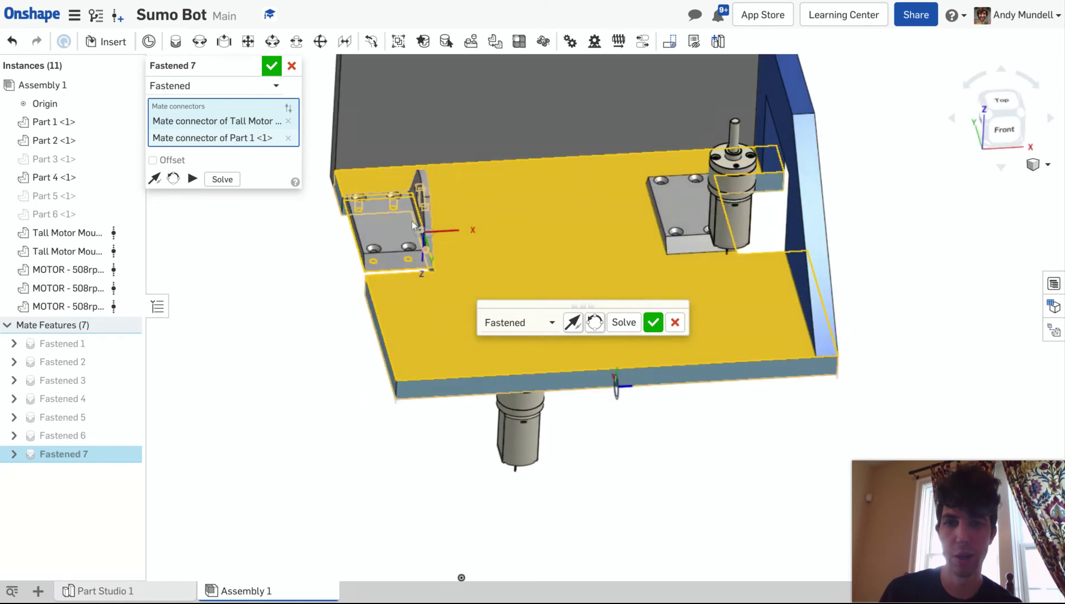
# Reorient the mate's secondary axis two turns so the near mount faces inward over the base plate, and accept the mate
pyautogui.click(172, 178)
pyautogui.click(172, 178)
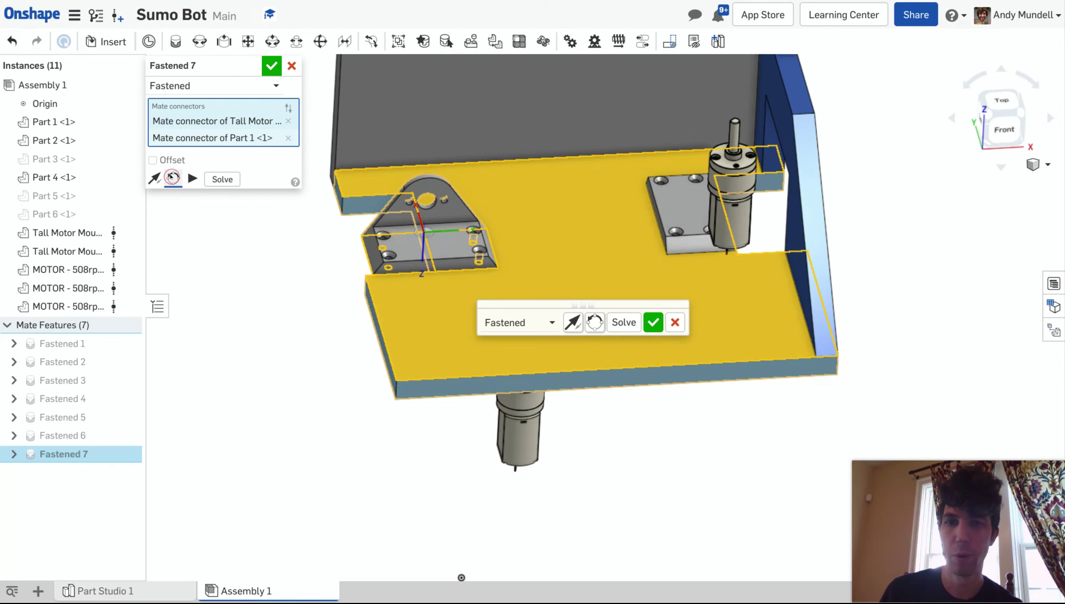
pyautogui.click(272, 65)
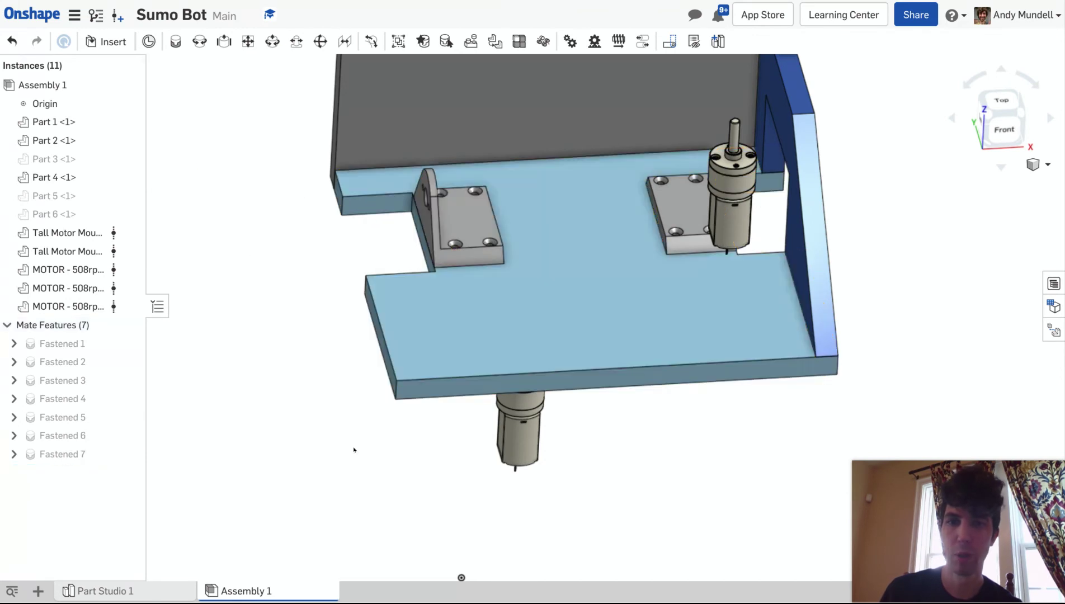
# Create a fastened mate between the far Tall Motor Mount's large shaft hole, on its inner face, and the base circle of the far motor's shaft boss
pyautogui.click(351, 426)
pyautogui.hotkey('shift', '1')
pyautogui.hotkey('shift', '7')
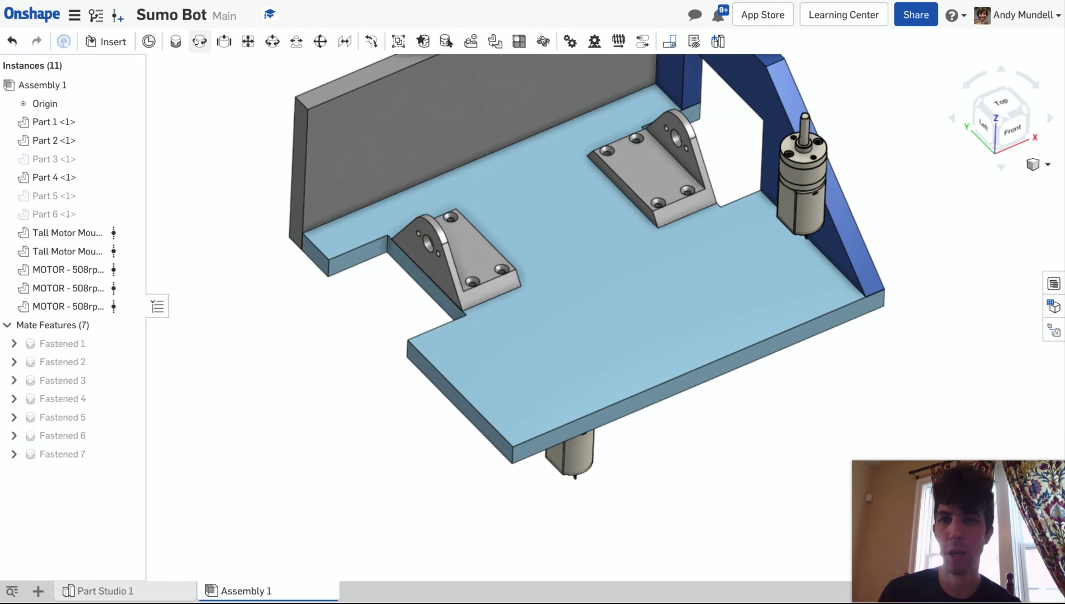
pyautogui.click(176, 42)
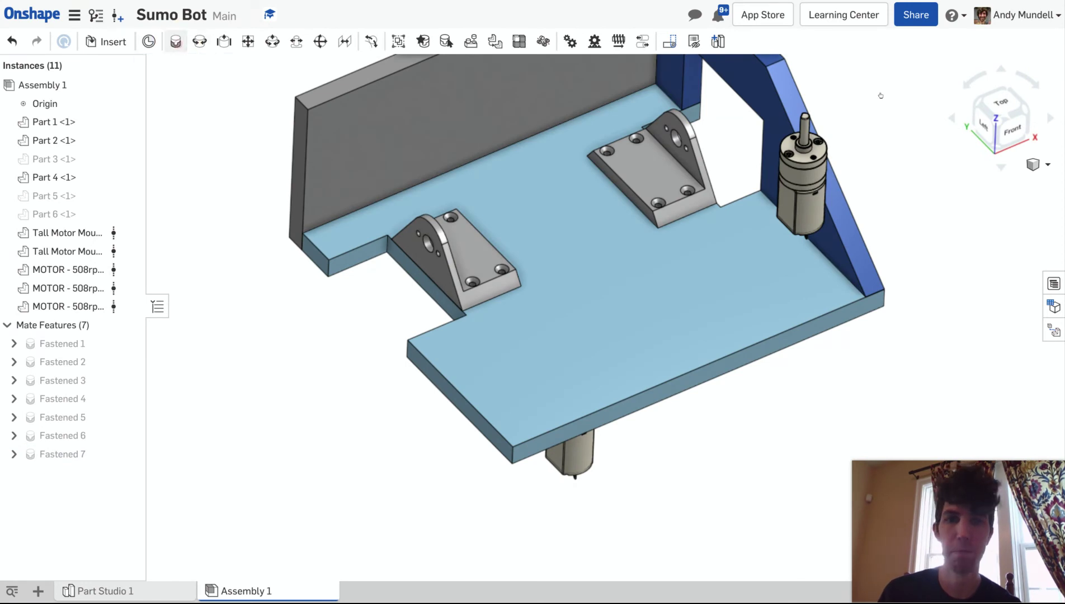
pyautogui.press('m')
pyautogui.scroll(5, 666, 141)
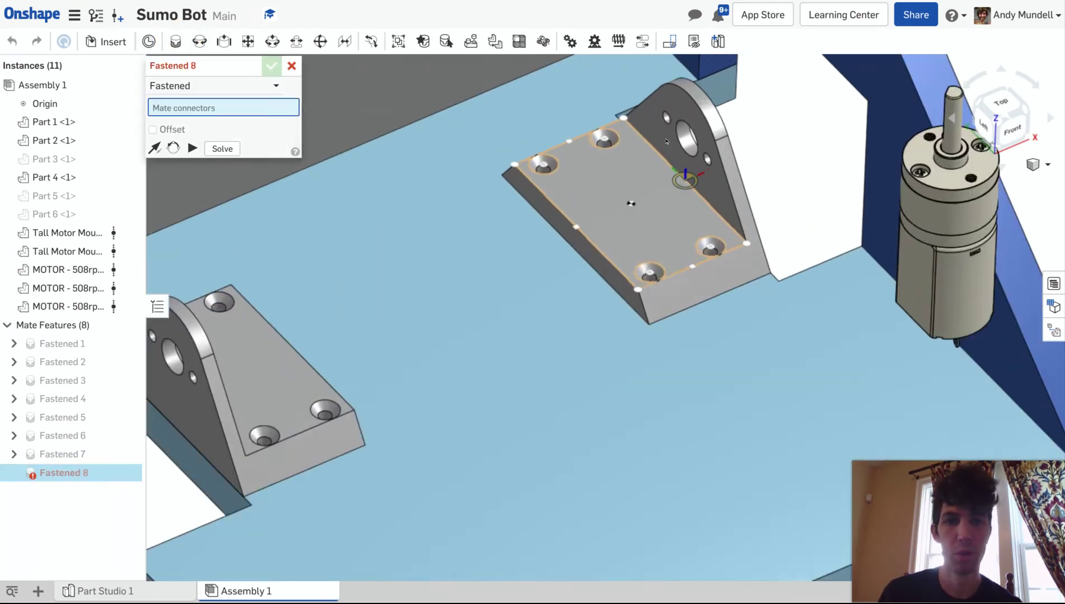
pyautogui.scroll(5, 666, 141)
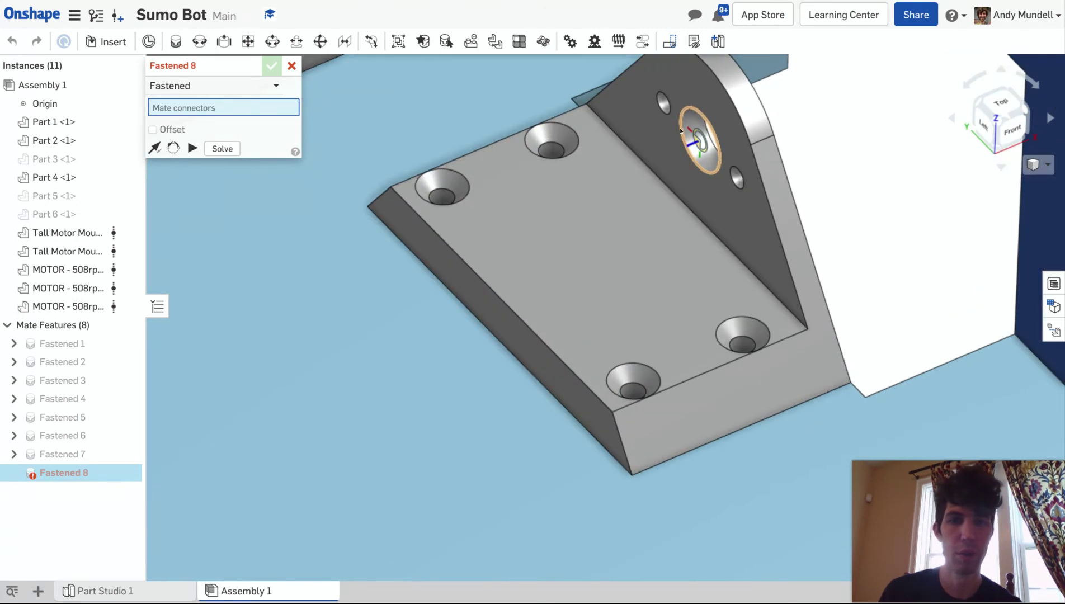
pyautogui.click(681, 131)
pyautogui.scroll(-5, 681, 131)
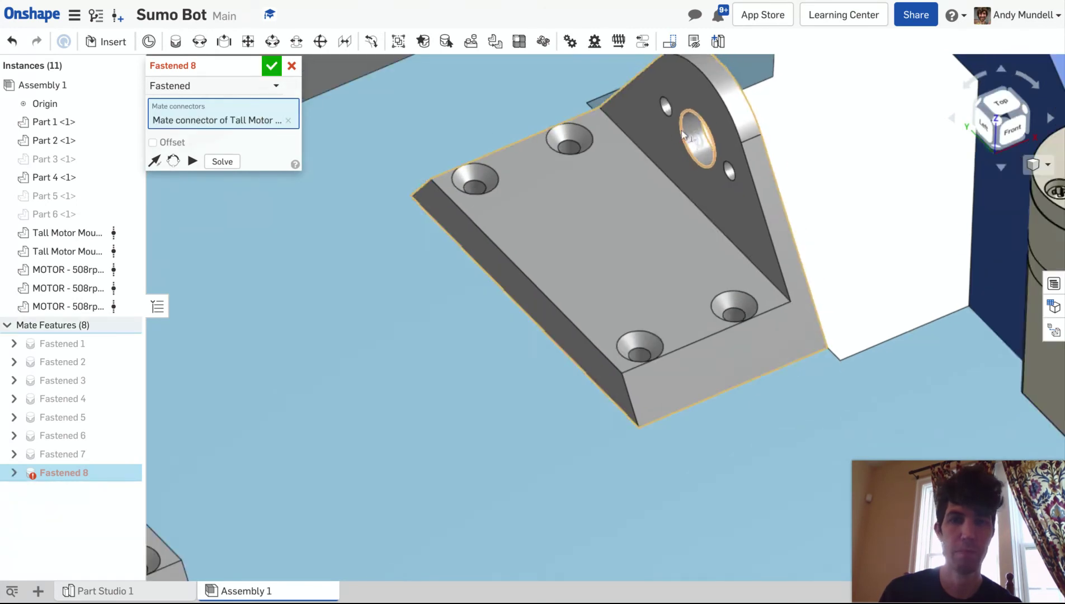
pyautogui.scroll(2, 945, 161)
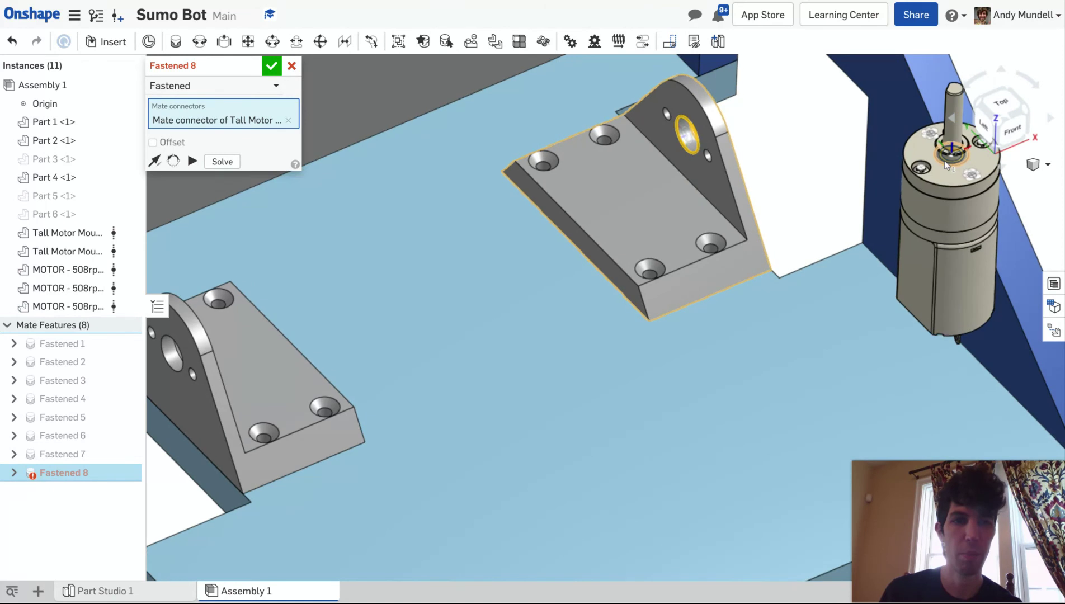
pyautogui.moveTo(945, 161); pyautogui.dragTo(809, 178, button='middle')
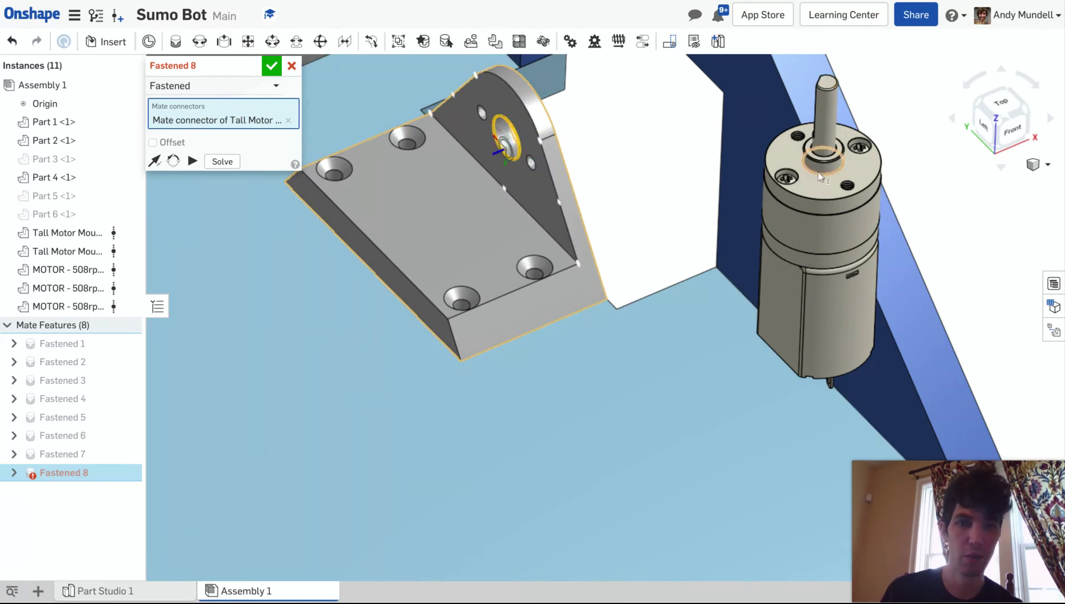
pyautogui.scroll(3, 826, 174)
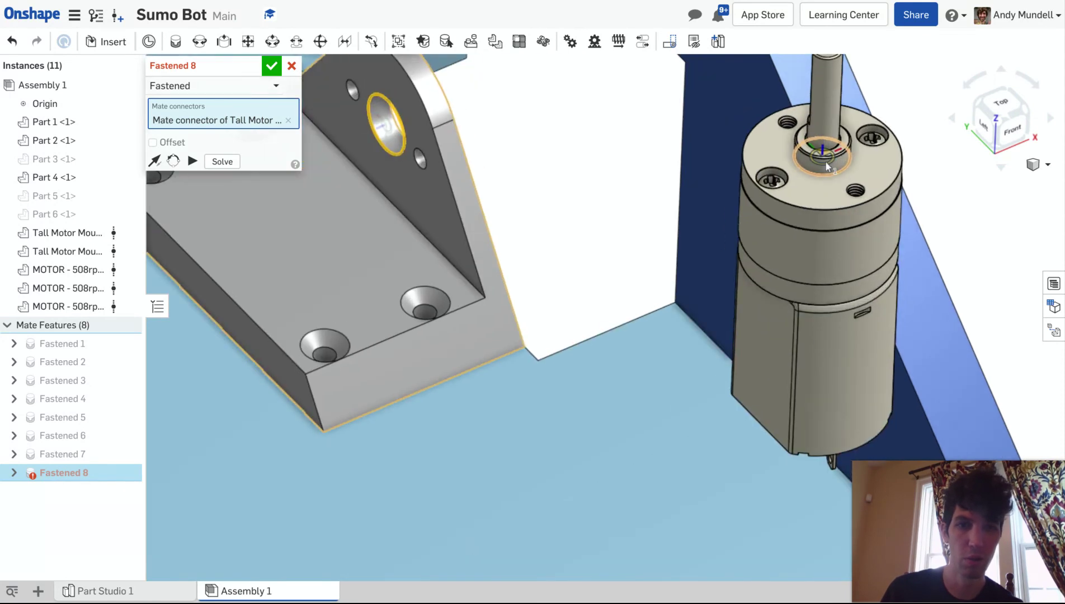
pyautogui.click(825, 171)
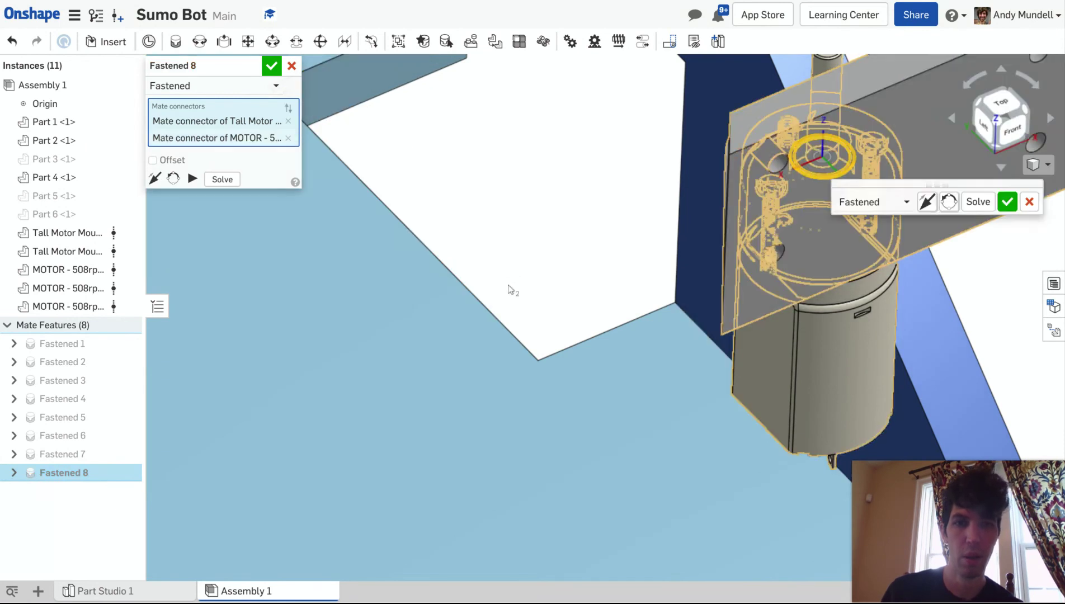
# Flip the mate's primary axis so the far motor's shaft points outward through the mount, then solve and accept the mate
pyautogui.scroll(5, 543, 275)
pyautogui.scroll(-5, 541, 275)
pyautogui.moveTo(553, 281); pyautogui.dragTo(578, 280, button='right')
pyautogui.scroll(5, 803, 178)
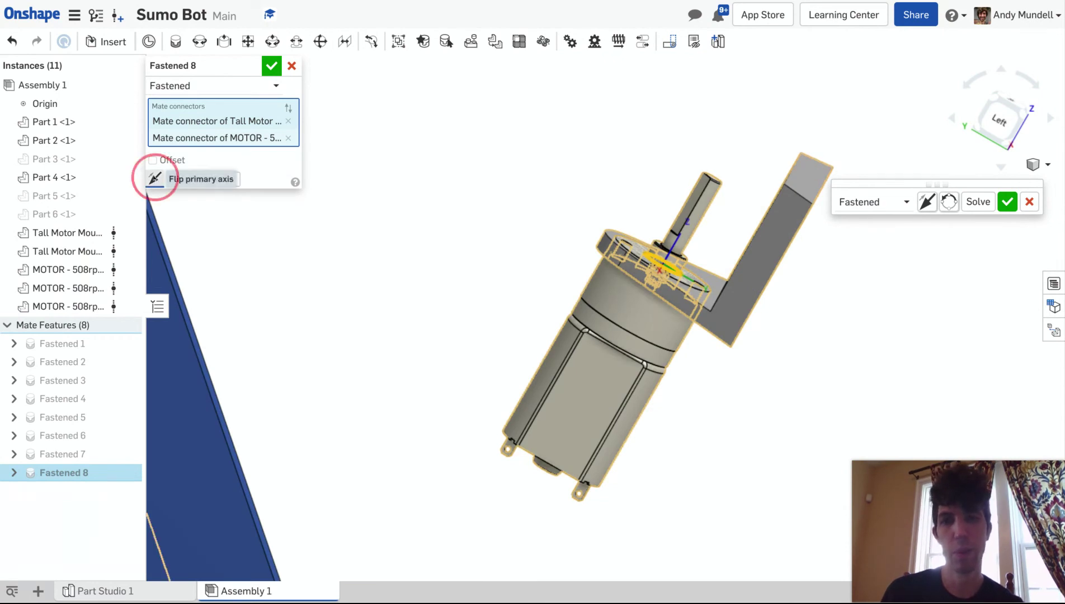
pyautogui.click(155, 179)
pyautogui.moveTo(461, 314); pyautogui.dragTo(360, 263, button='right')
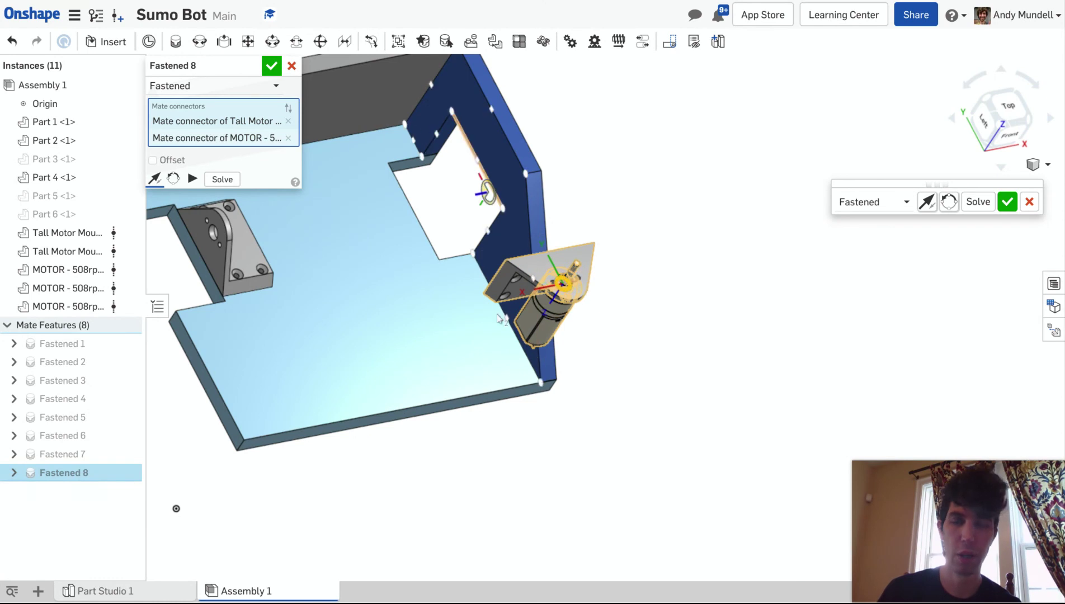
pyautogui.click(222, 180)
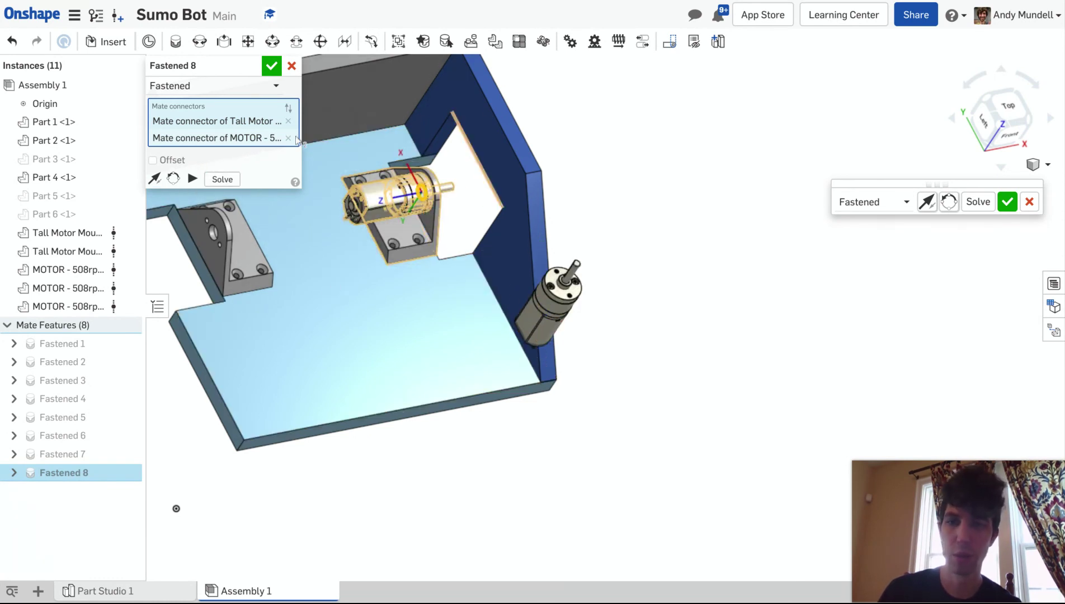
pyautogui.press('Return')
pyautogui.click(310, 253)
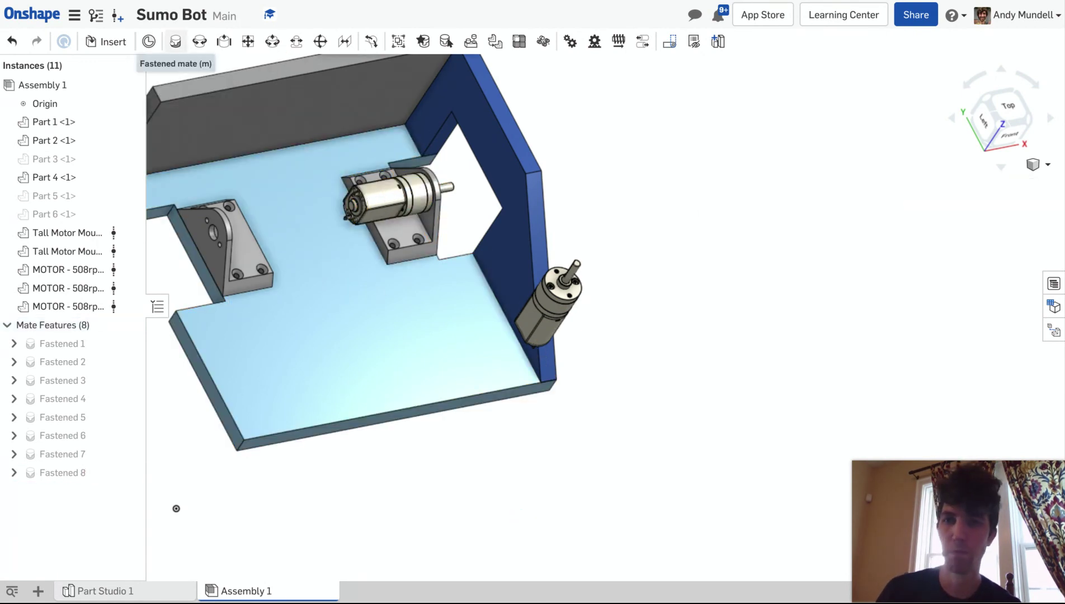
# Fasten the motor beside the far side panel by its shaft boss base circle to the near mount's large shaft hole, on its inner face
pyautogui.click(598, 255)
pyautogui.press('f')
pyautogui.scroll(8, 568, 299)
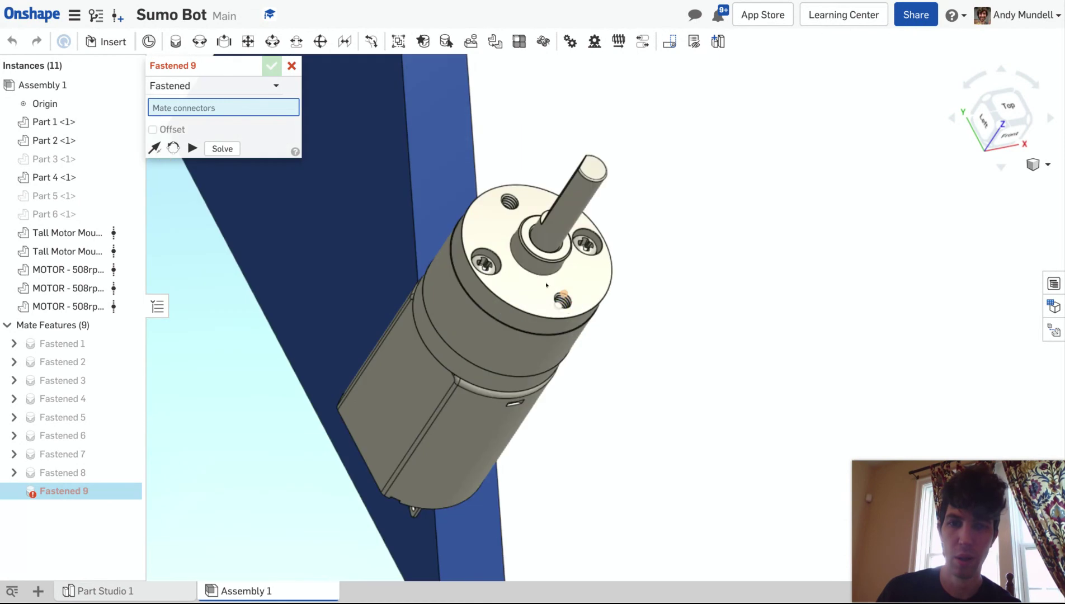
pyautogui.click(524, 269)
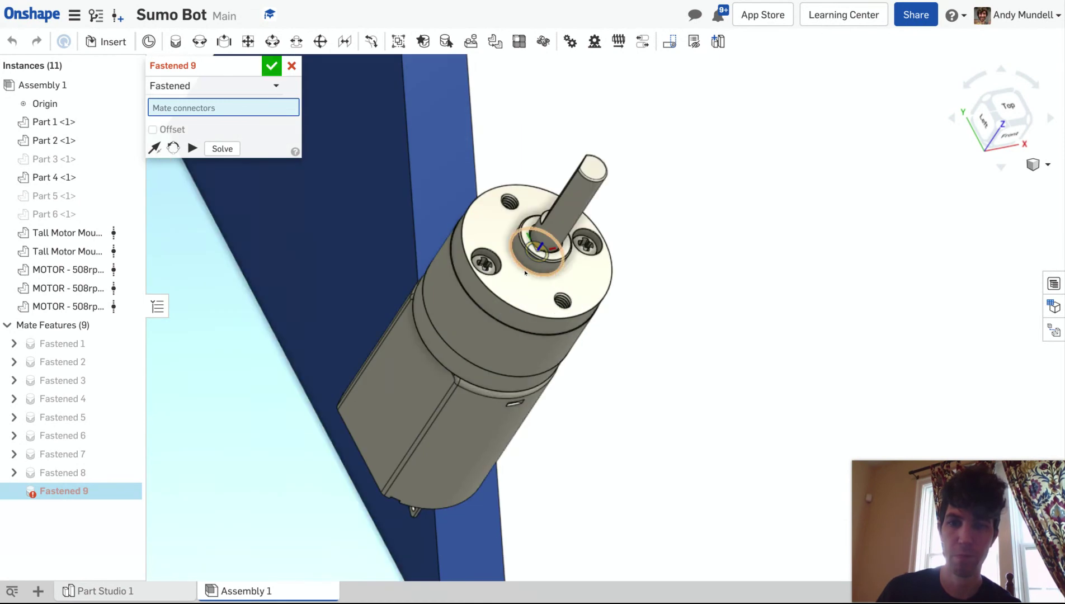
pyautogui.scroll(-8, 524, 270)
pyautogui.moveTo(526, 274); pyautogui.dragTo(465, 257, button='right')
pyautogui.scroll(8, 454, 218)
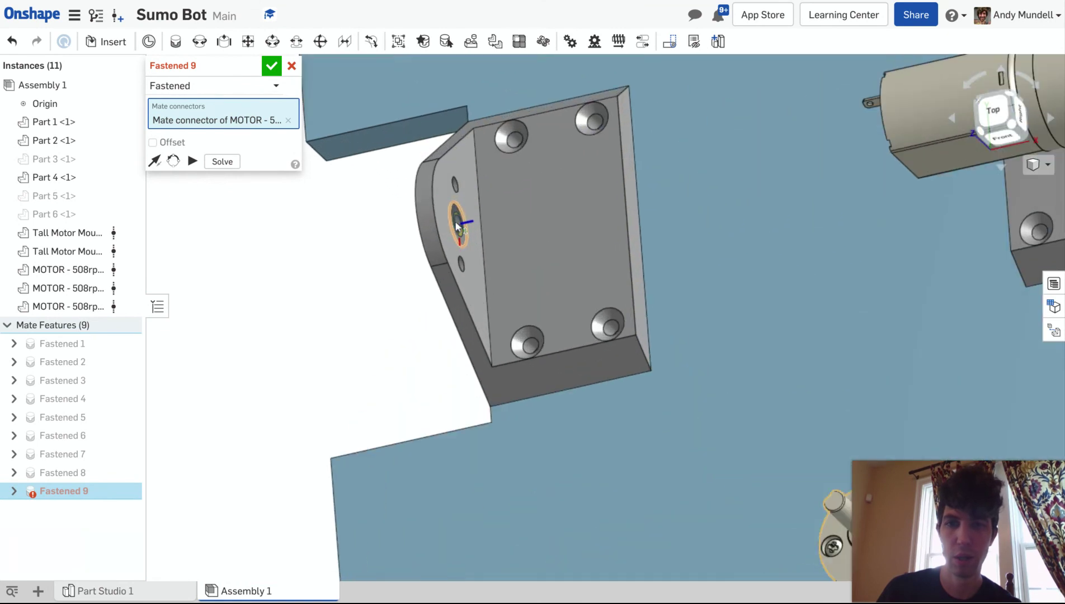
pyautogui.scroll(4, 456, 225)
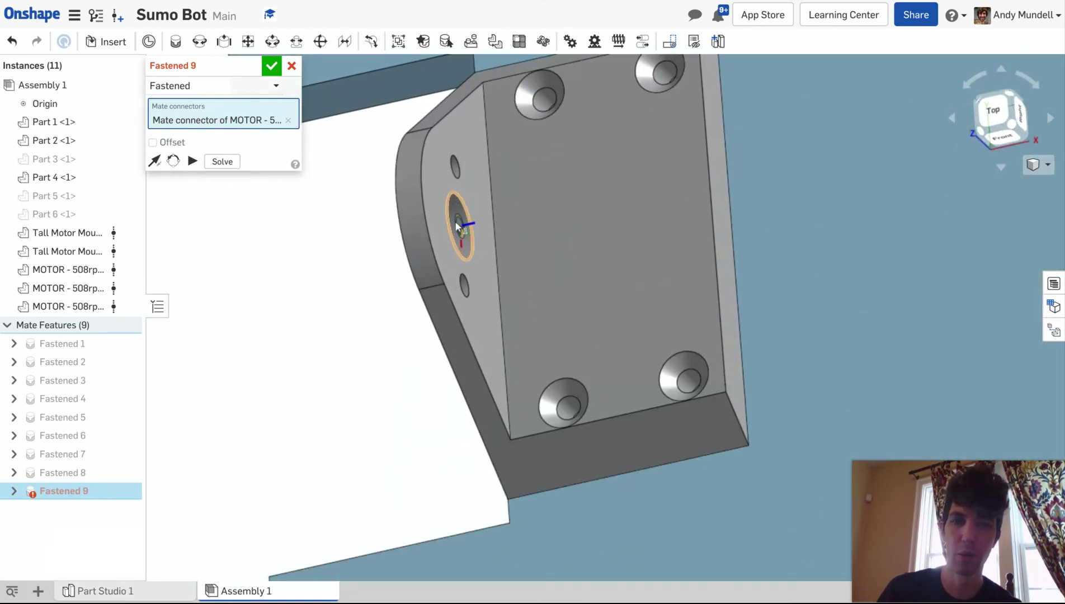
pyautogui.click(459, 225)
pyautogui.moveTo(327, 363)
pyautogui.mouseDown(button='right')
pyautogui.moveTo(344, 340)
pyautogui.moveTo(328, 321)
pyautogui.moveTo(302, 321)
pyautogui.moveTo(337, 347)
pyautogui.mouseUp(button='right')
pyautogui.press('f')
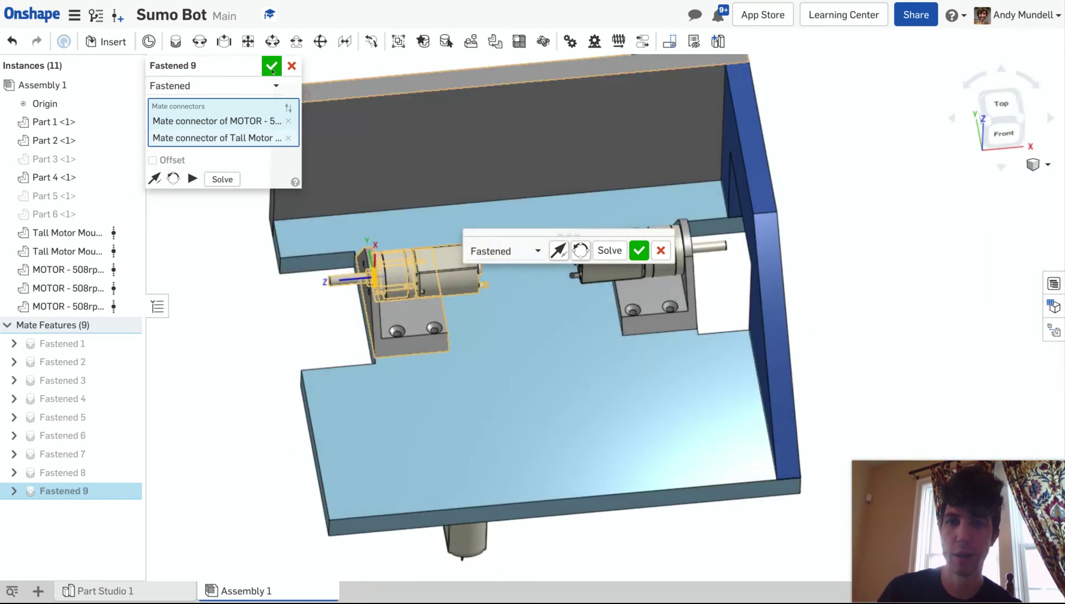
pyautogui.click(272, 66)
# Delete the extra MOTOR - 508rpm part below the base plate
pyautogui.moveTo(254, 381); pyautogui.dragTo(269, 399, button='right')
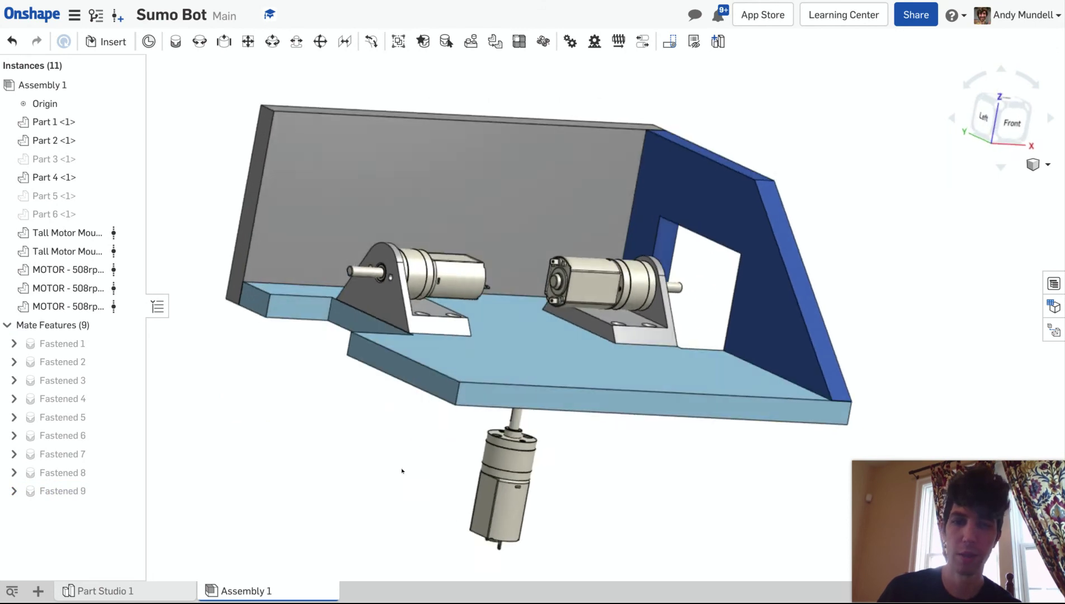
pyautogui.click(497, 450)
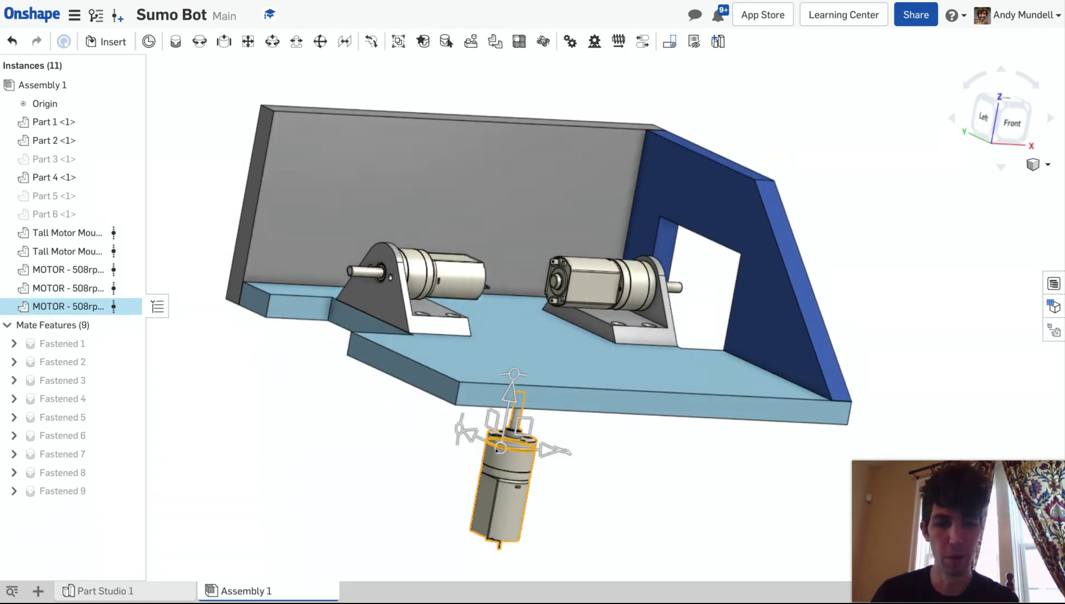
pyautogui.press('Delete')
# Edit the Fastened 8 mate to rotate the far motor a quarter turn about its shaft by reorienting the secondary axis, and solve and accept it
pyautogui.moveTo(304, 454)
pyautogui.mouseDown(button='right')
pyautogui.moveTo(251, 430)
pyautogui.moveTo(304, 448)
pyautogui.mouseUp(button='right')
pyautogui.scroll(-5, 302, 434)
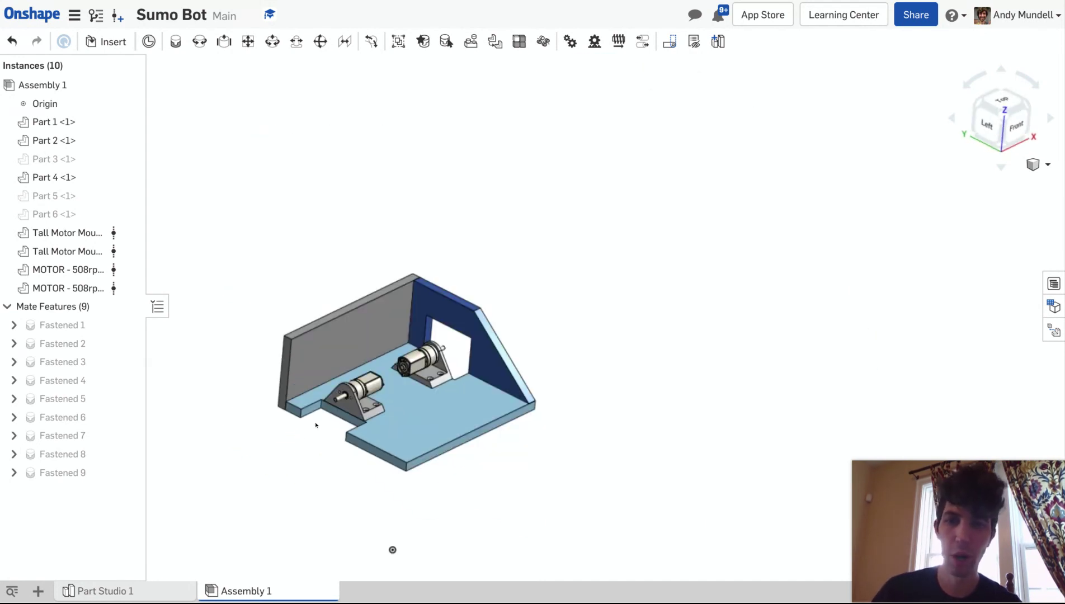
pyautogui.scroll(5, 354, 402)
pyautogui.scroll(5, 495, 285)
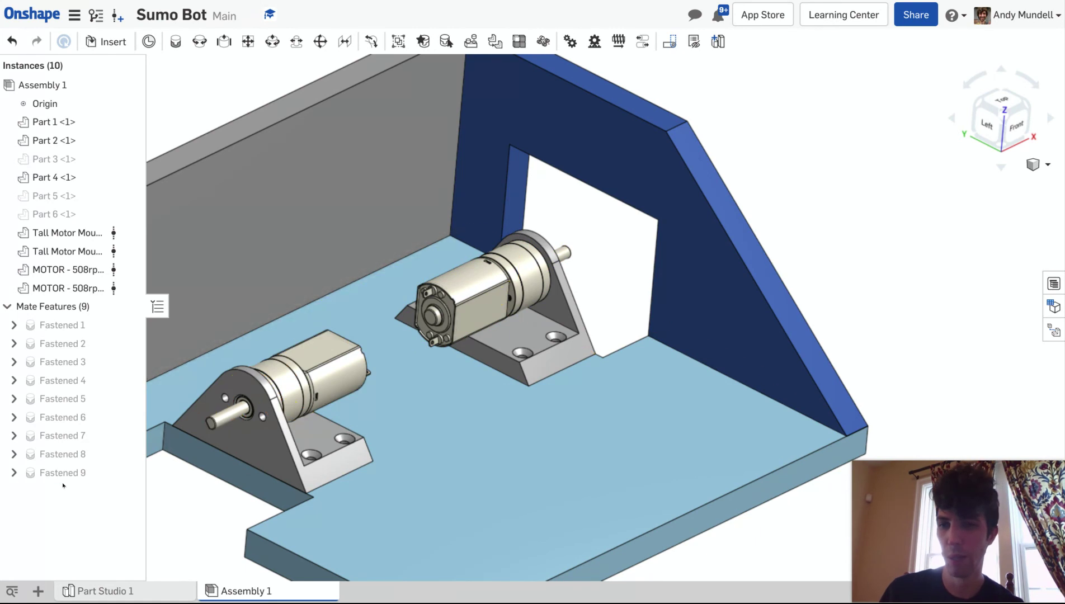
pyautogui.moveTo(50, 455)
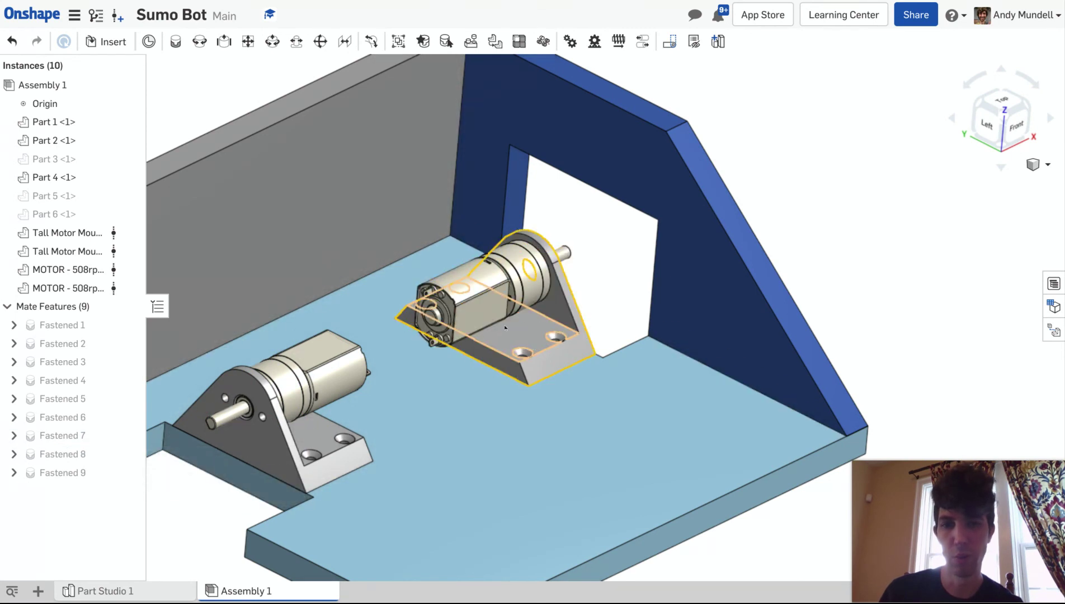
pyautogui.click(70, 457)
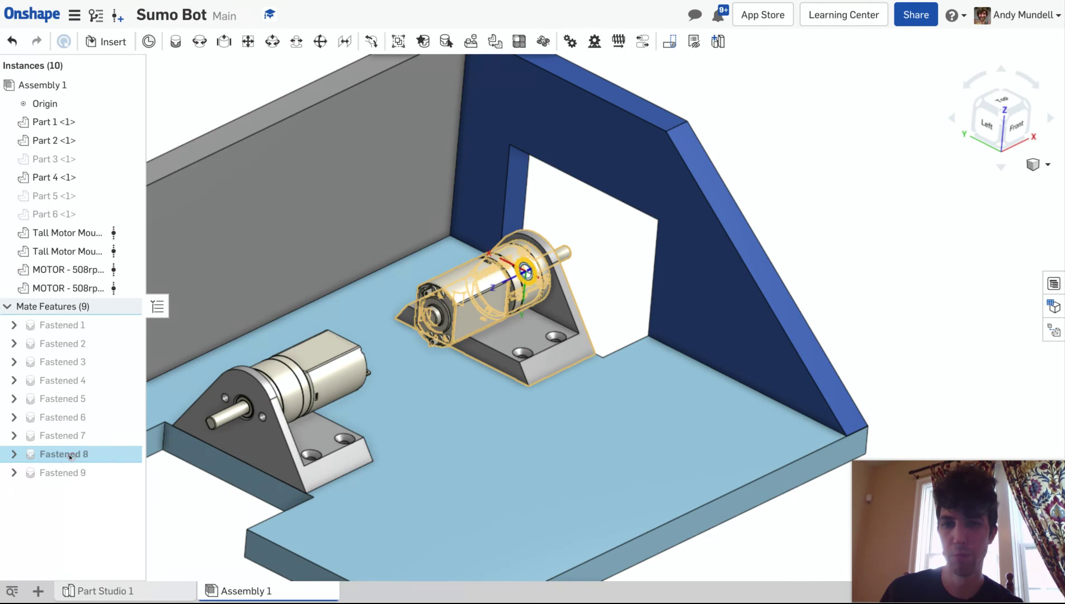
pyautogui.doubleClick(70, 458)
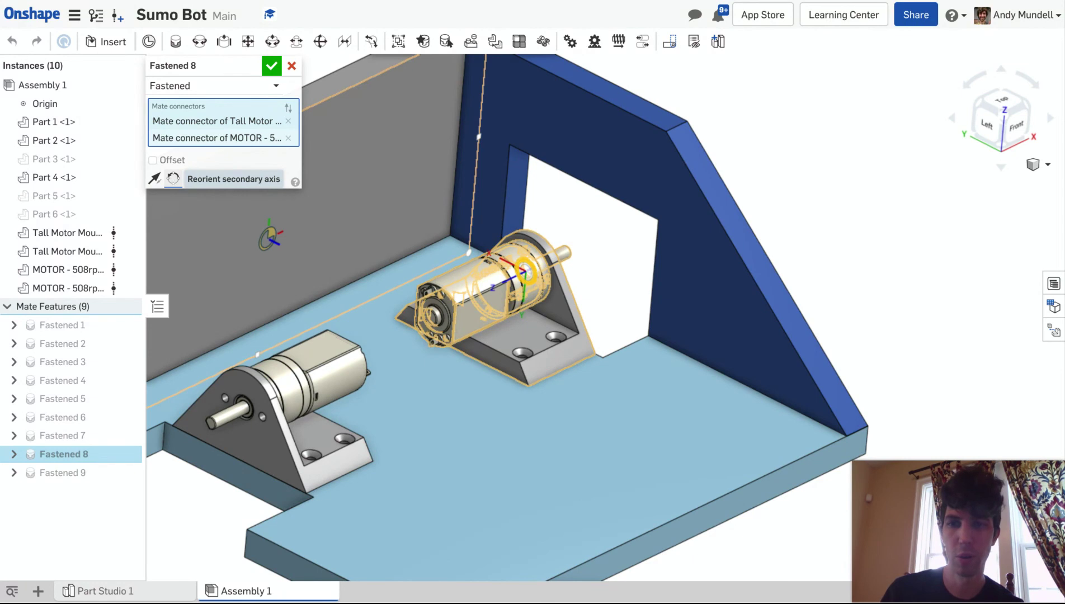
pyautogui.click(173, 178)
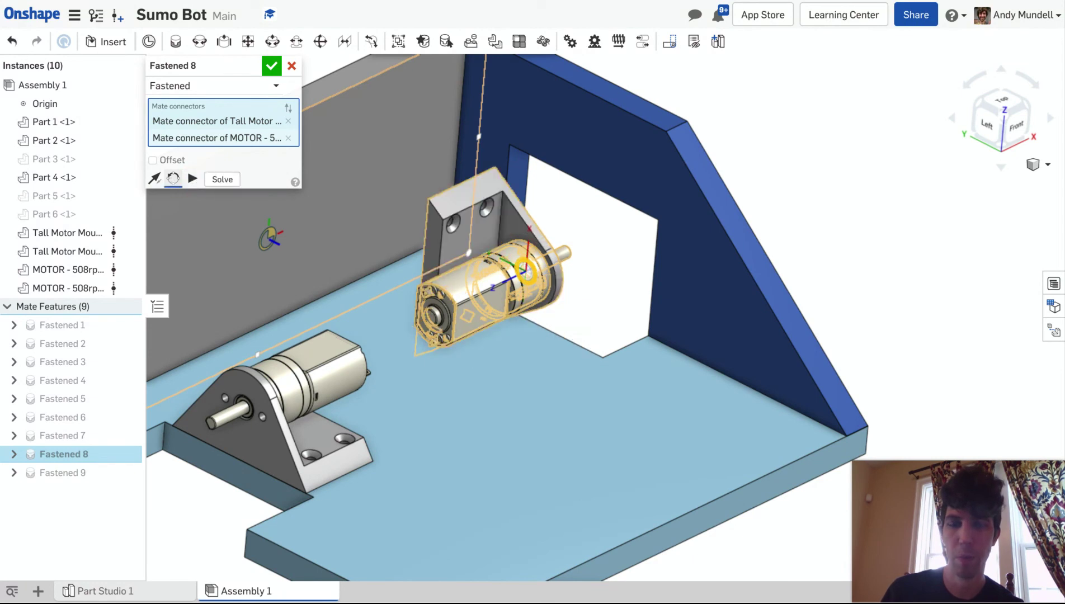
pyautogui.click(219, 179)
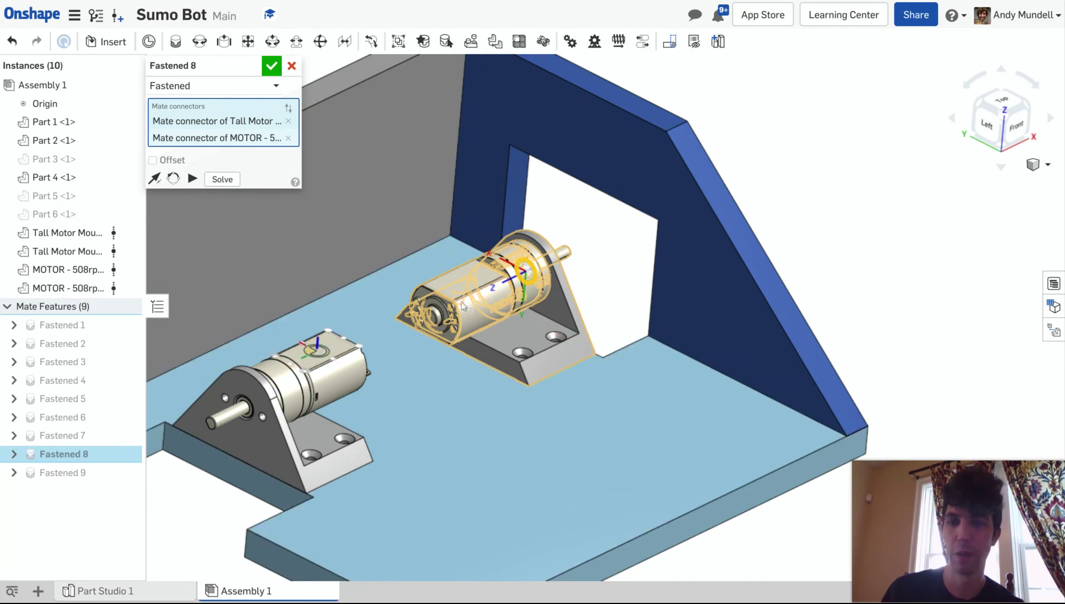
pyautogui.click(271, 66)
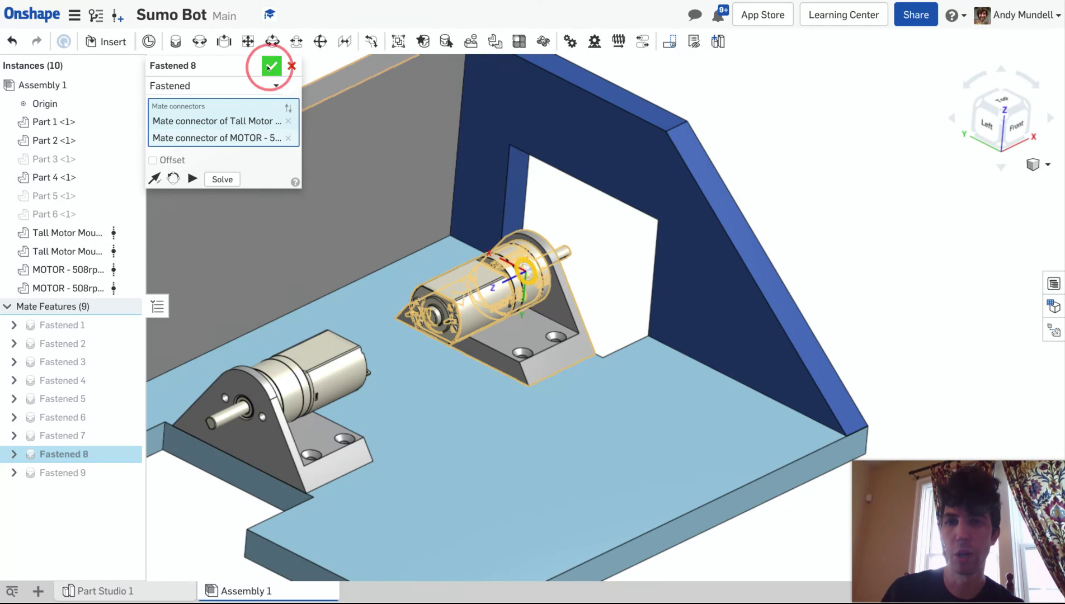
# Show the hidden Part 3, Part 5 and Part 6 to view the complete robot body around the motors
pyautogui.press('f')
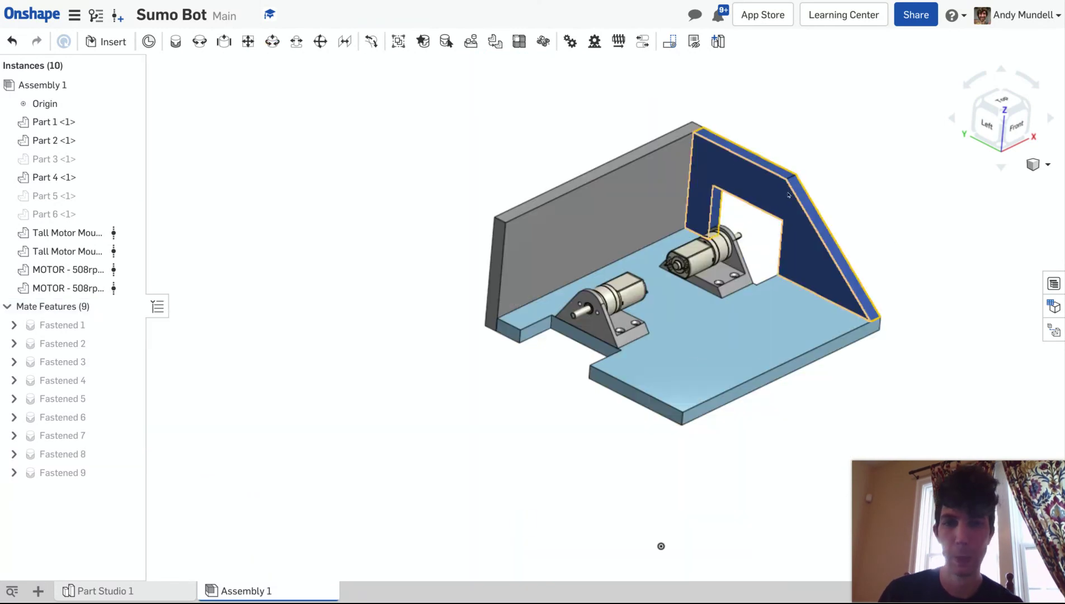
pyautogui.moveTo(783, 117); pyautogui.dragTo(801, 133, button='right')
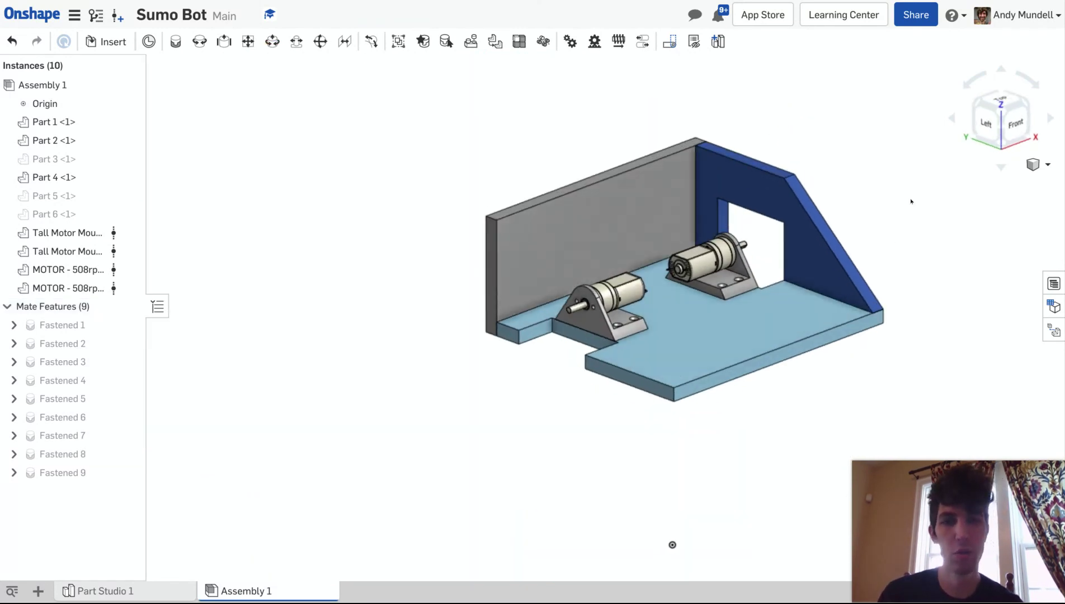
pyautogui.scroll(5, 880, 216)
pyautogui.scroll(-3, 862, 209)
pyautogui.scroll(-5, 861, 207)
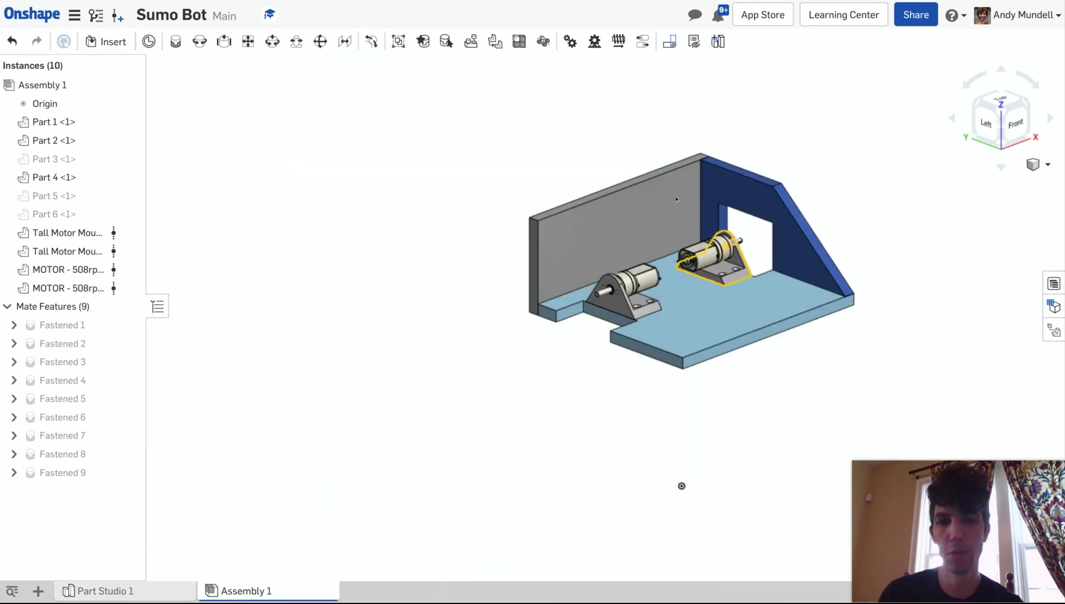
pyautogui.press('f')
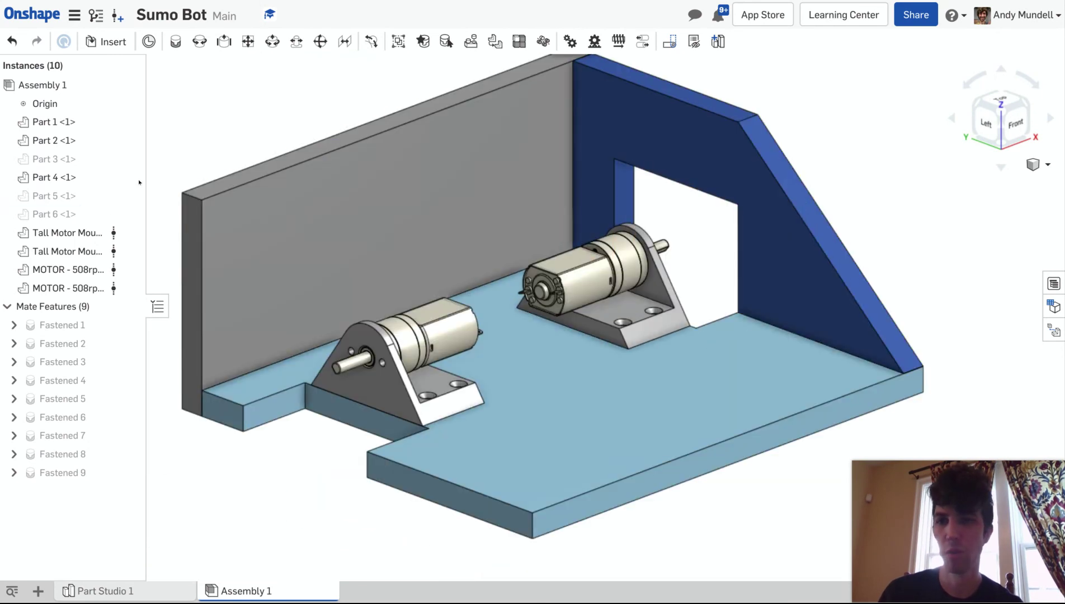
pyautogui.click(127, 159)
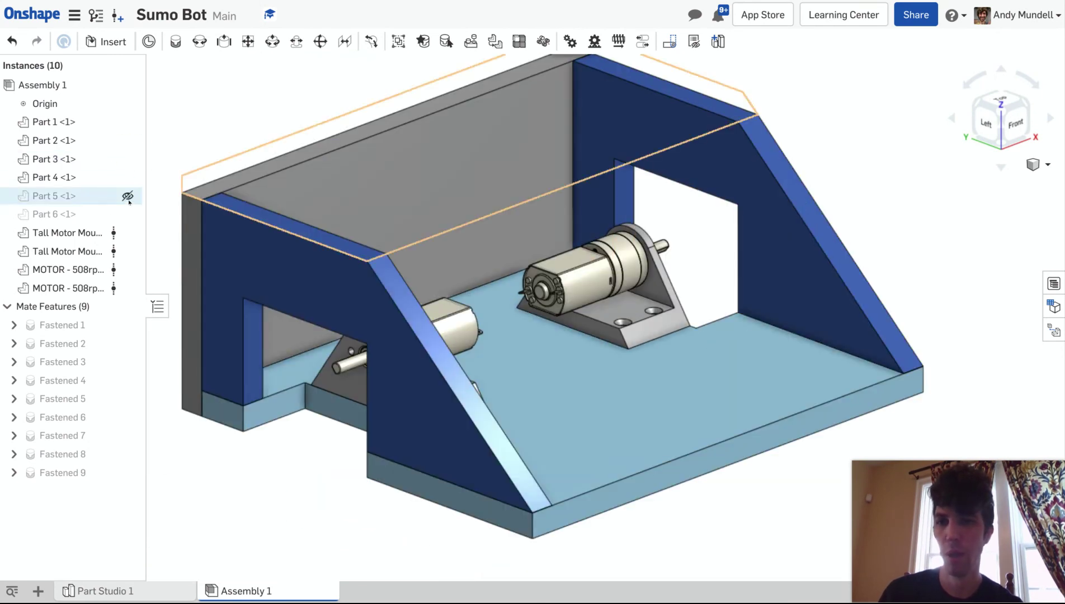
pyautogui.click(128, 196)
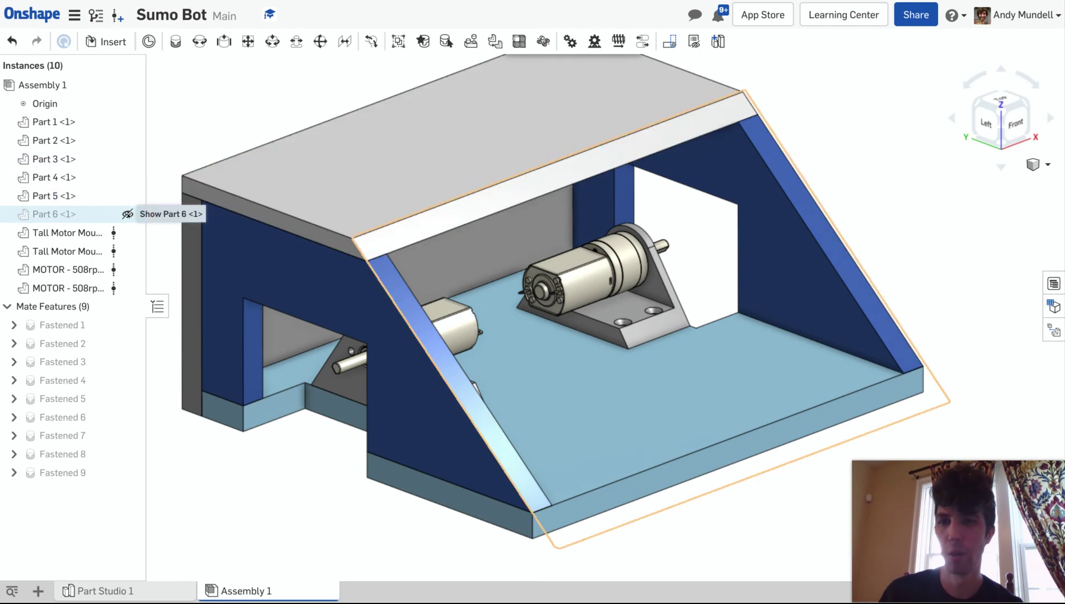
pyautogui.click(128, 212)
pyautogui.moveTo(302, 336); pyautogui.dragTo(310, 368, button='right')
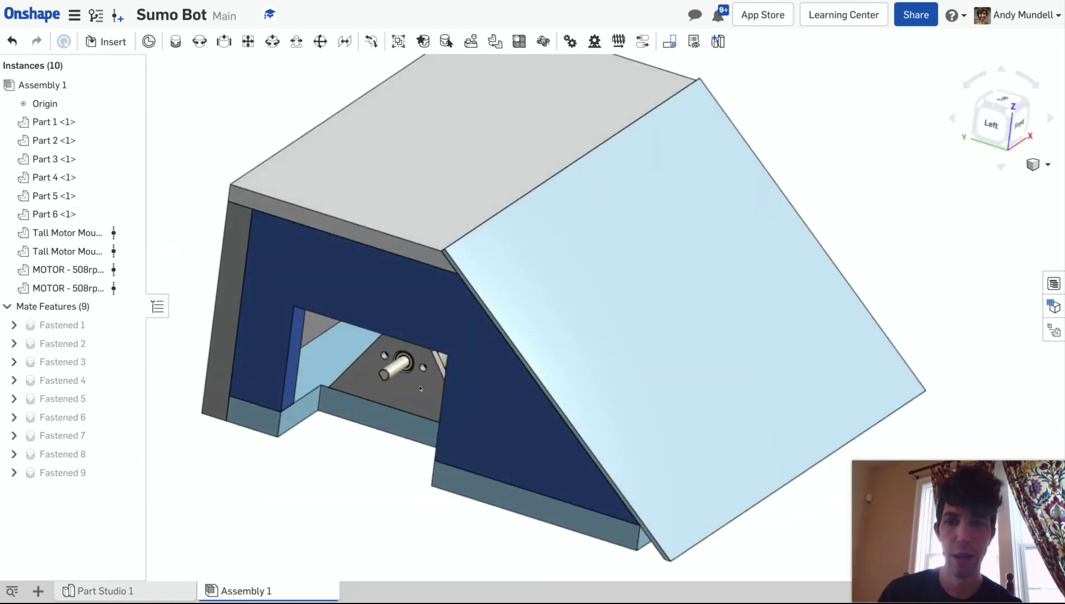